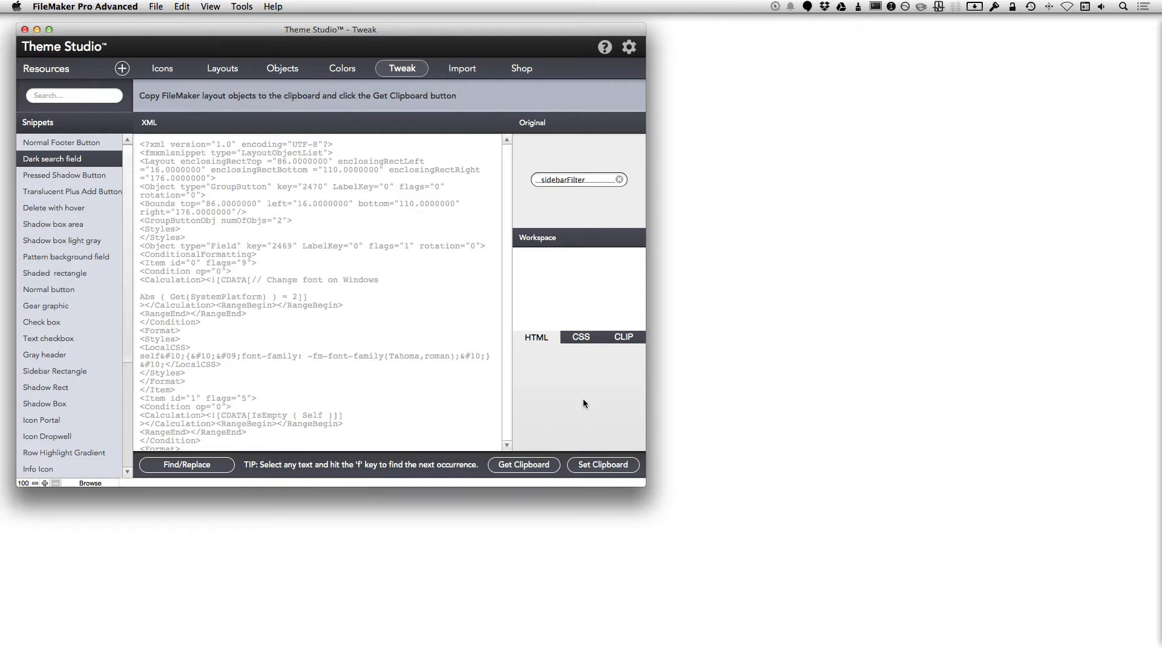
Open the Workspace window, place it beside the Theme Studio window, and switch it to layout editing
click(213, 9)
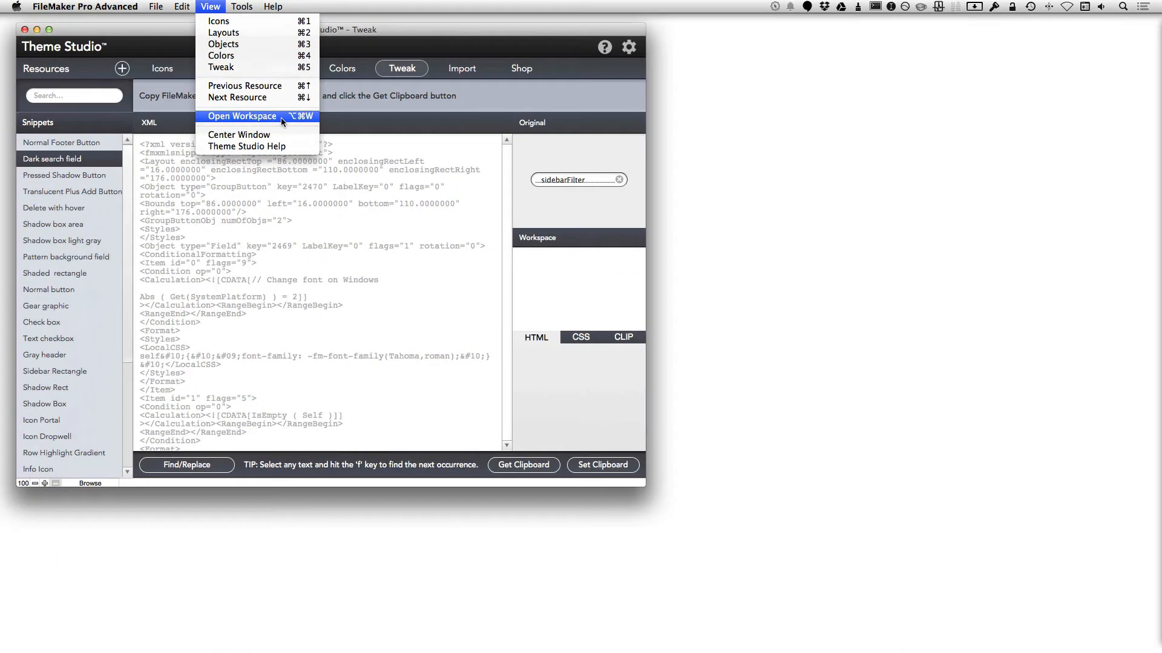
click(282, 118)
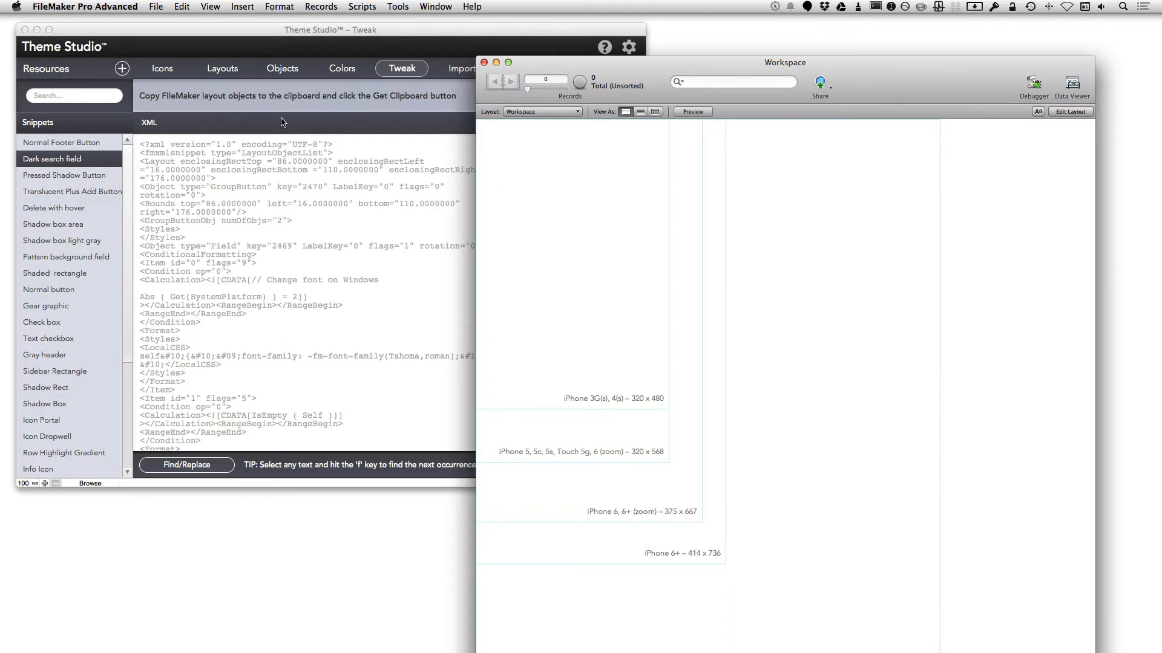
drag(614, 65, 674, 28)
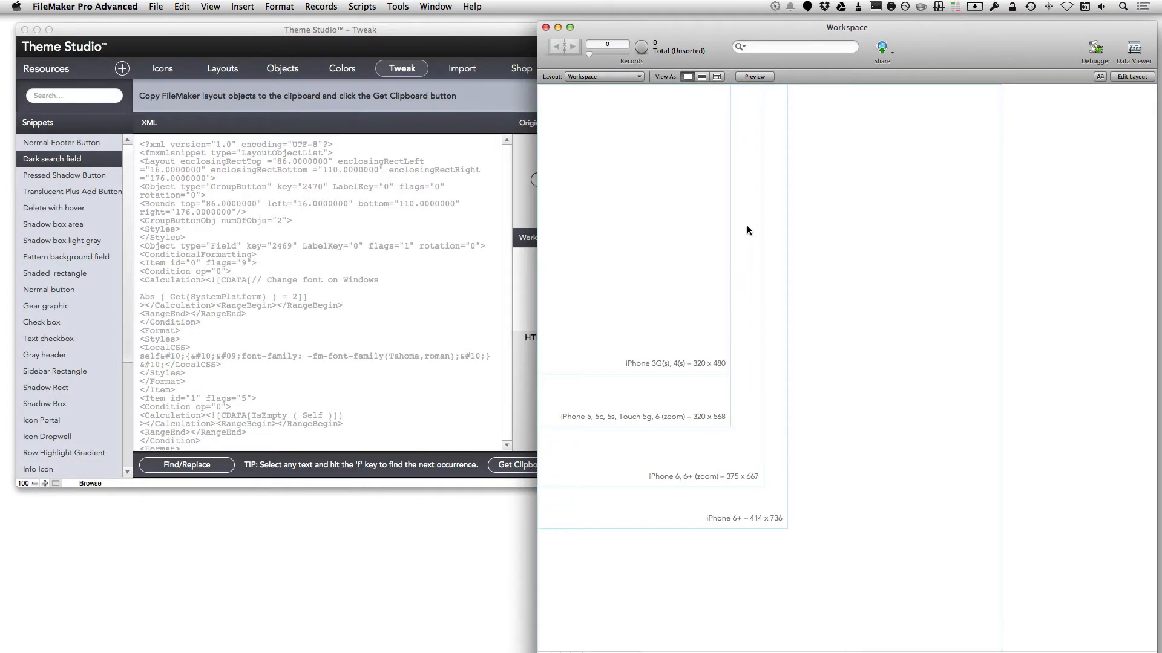
key(super+l)
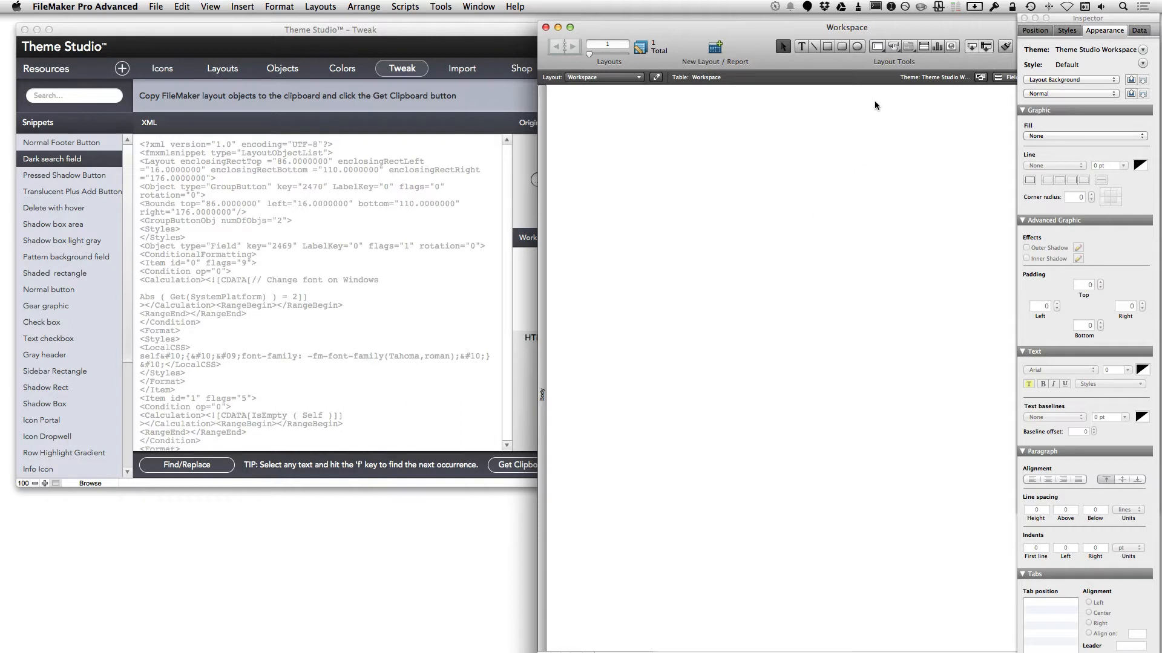
Draw a button in the upper part of the Workspace layout with the Set Variable action and the label "Button"
click(893, 52)
mouse_move(645, 178)
mouse_down()
mouse_move(707, 212)
mouse_move(756, 212)
mouse_up()
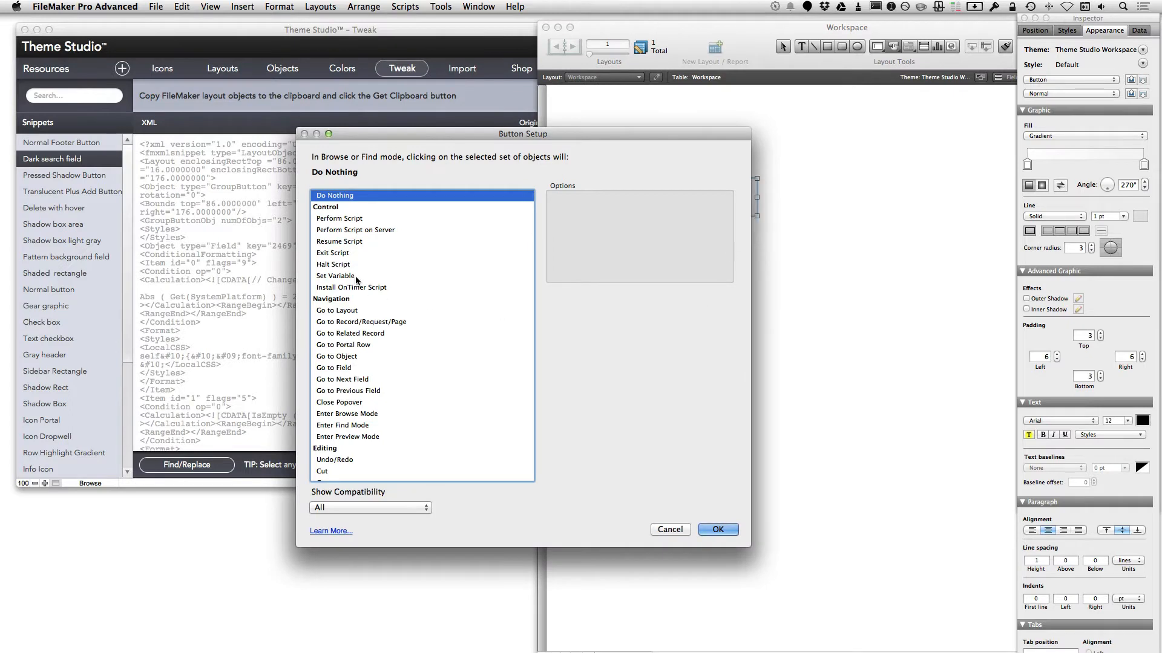
click(358, 278)
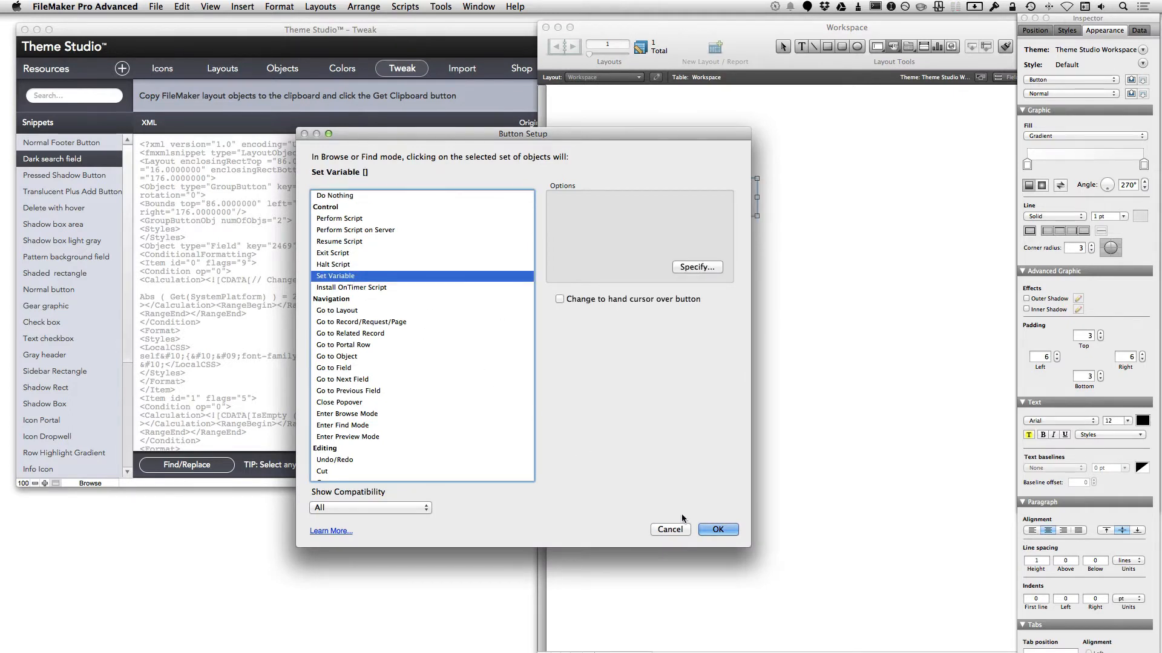
click(723, 532)
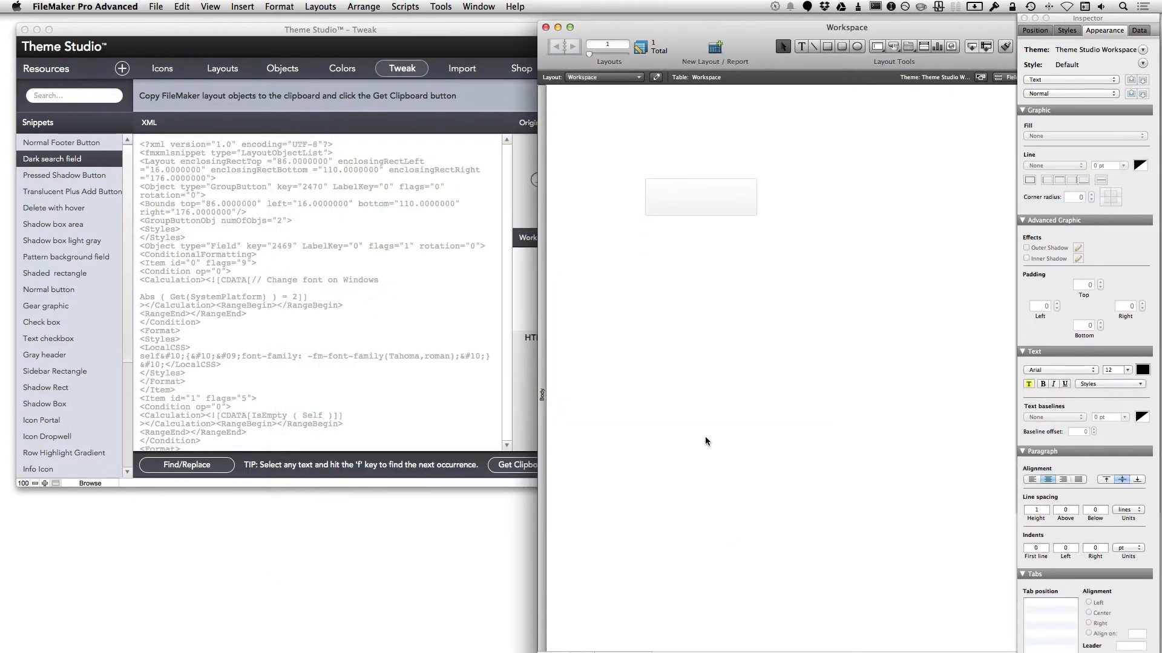
text(Button)
key(Escape)
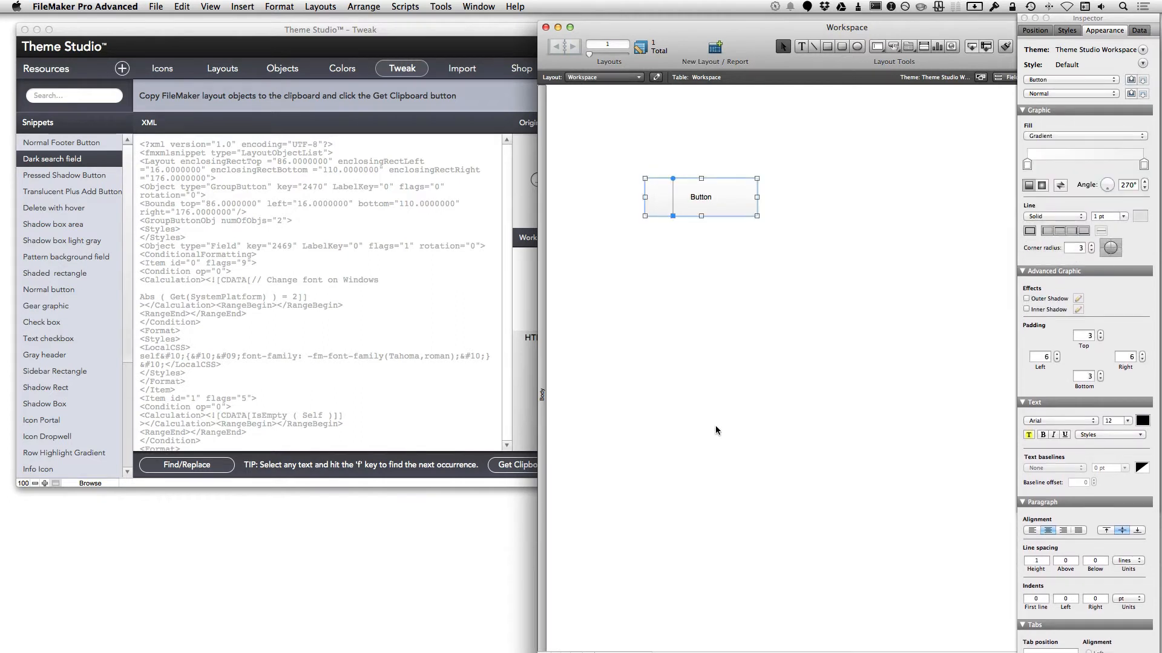
Load check.svg into Theme Studio's Icon Studio builder and recolor it orange (FD9A00)
click(161, 72)
click(160, 71)
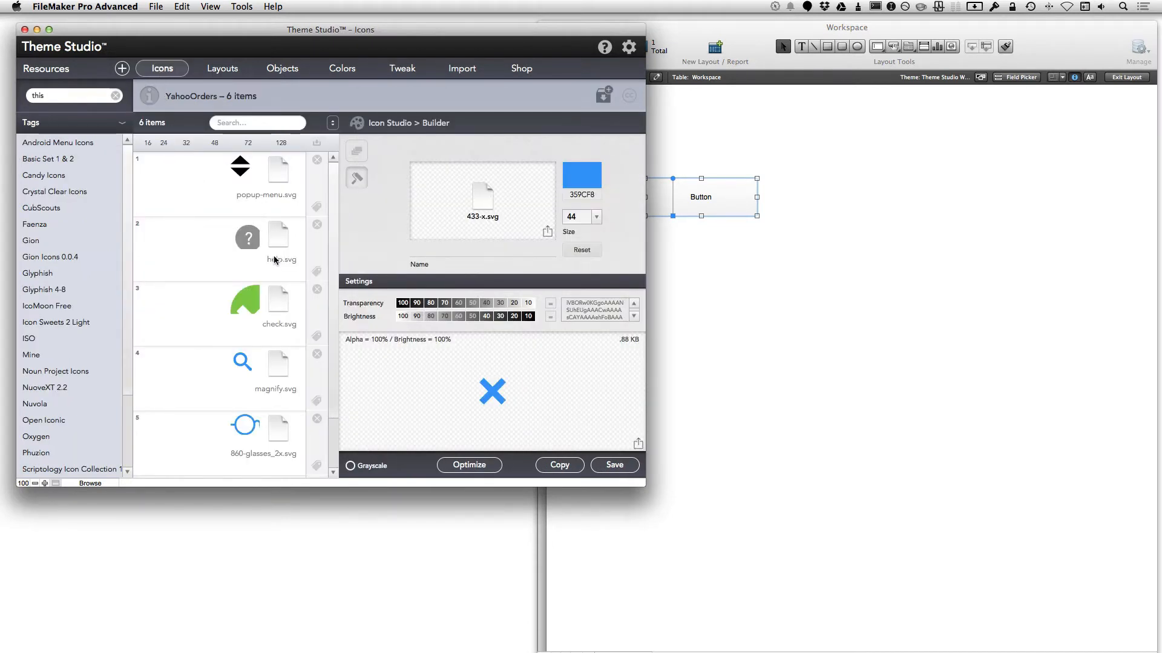
drag(282, 303, 486, 212)
right_click(584, 177)
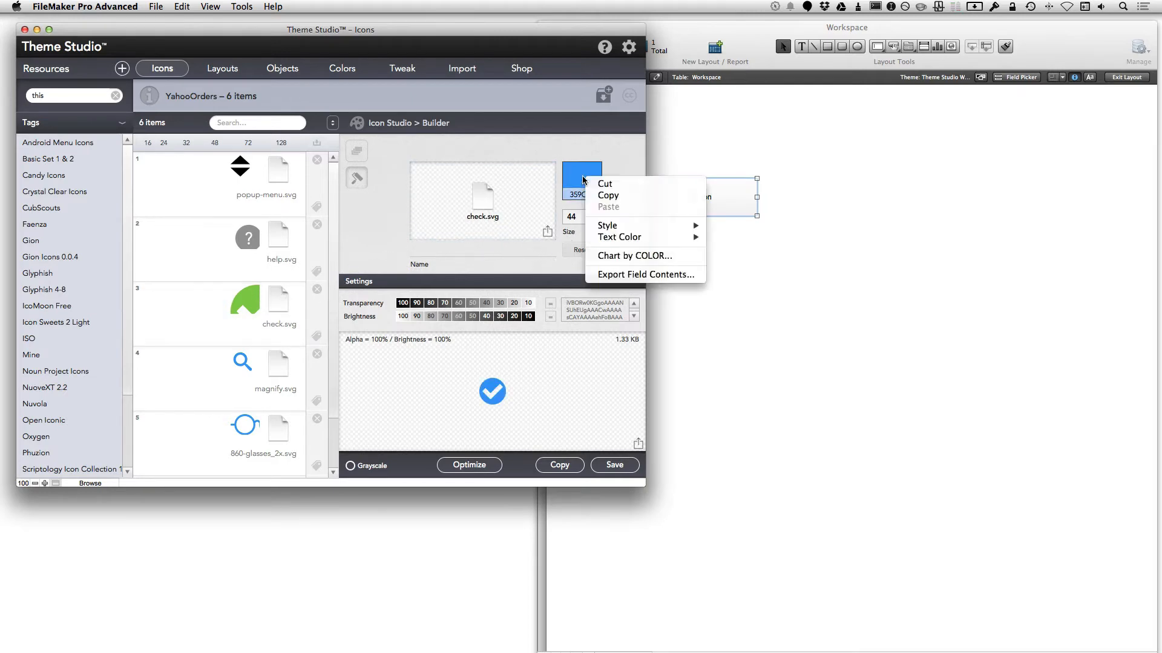
mouse_move(641, 237)
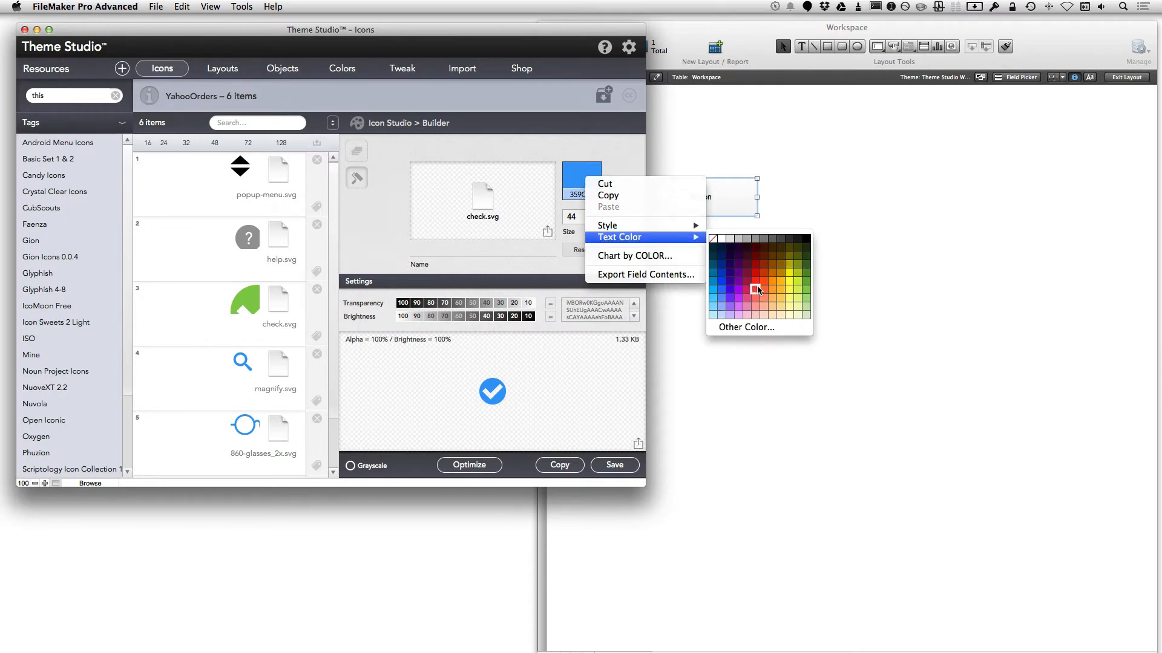
click(774, 290)
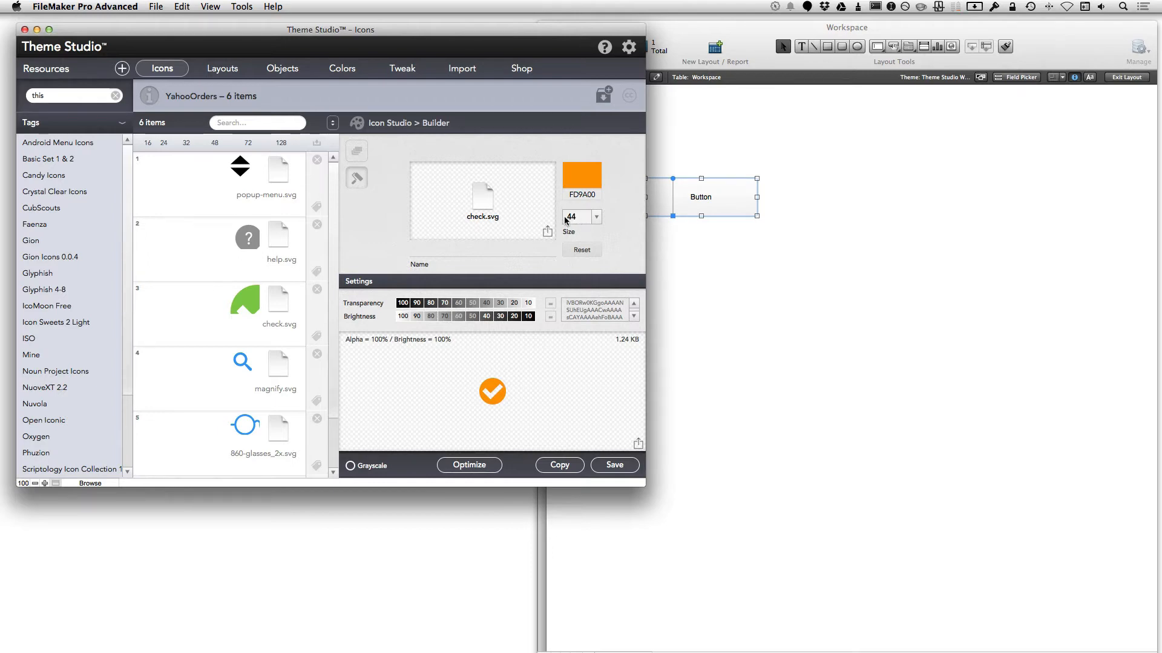
Set the check icon's size to 88 and optimize the image
double_click(576, 220)
text(88)
click(611, 238)
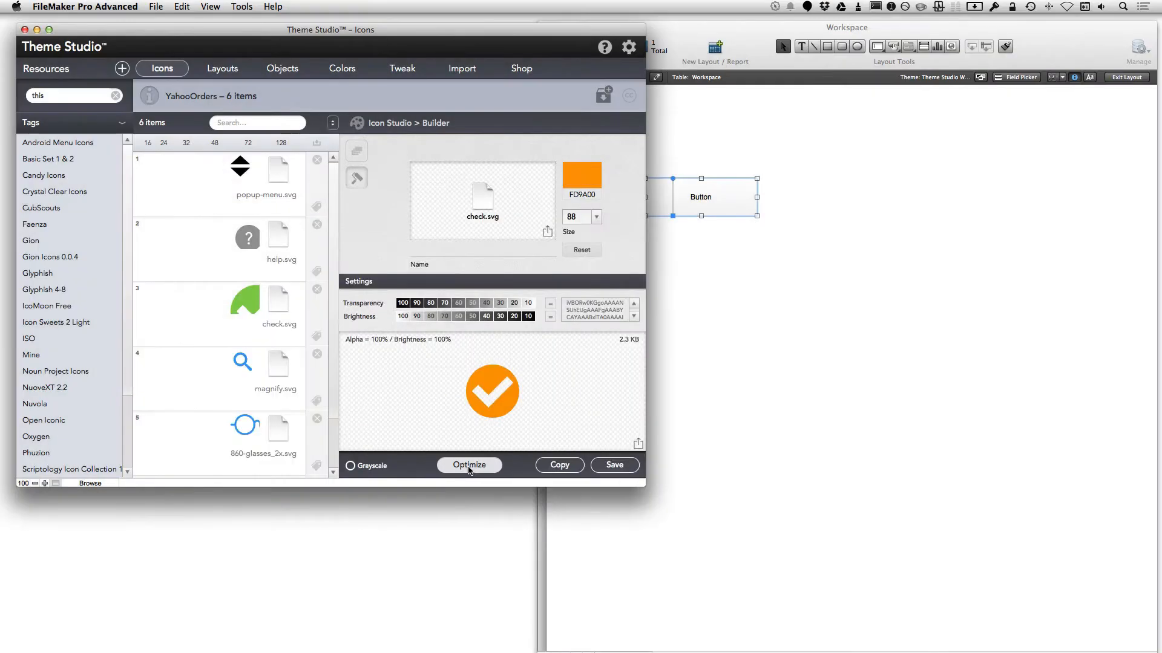
click(471, 471)
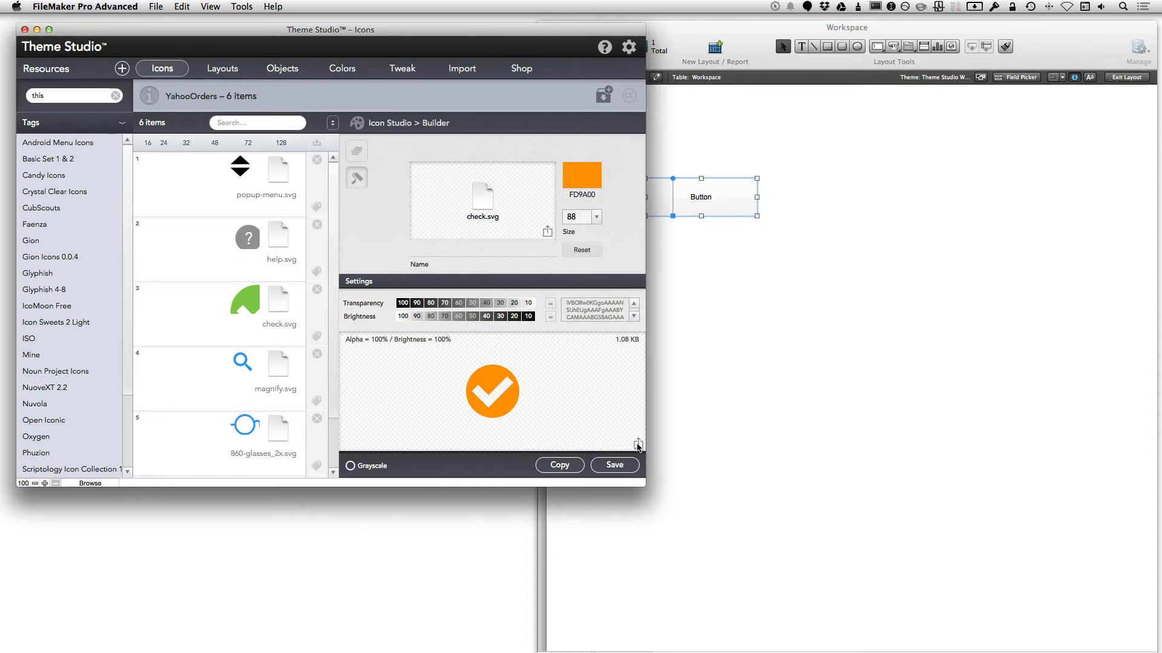
Export the optimized icon to the Desktop as checkmark.png, replacing the existing file
click(637, 446)
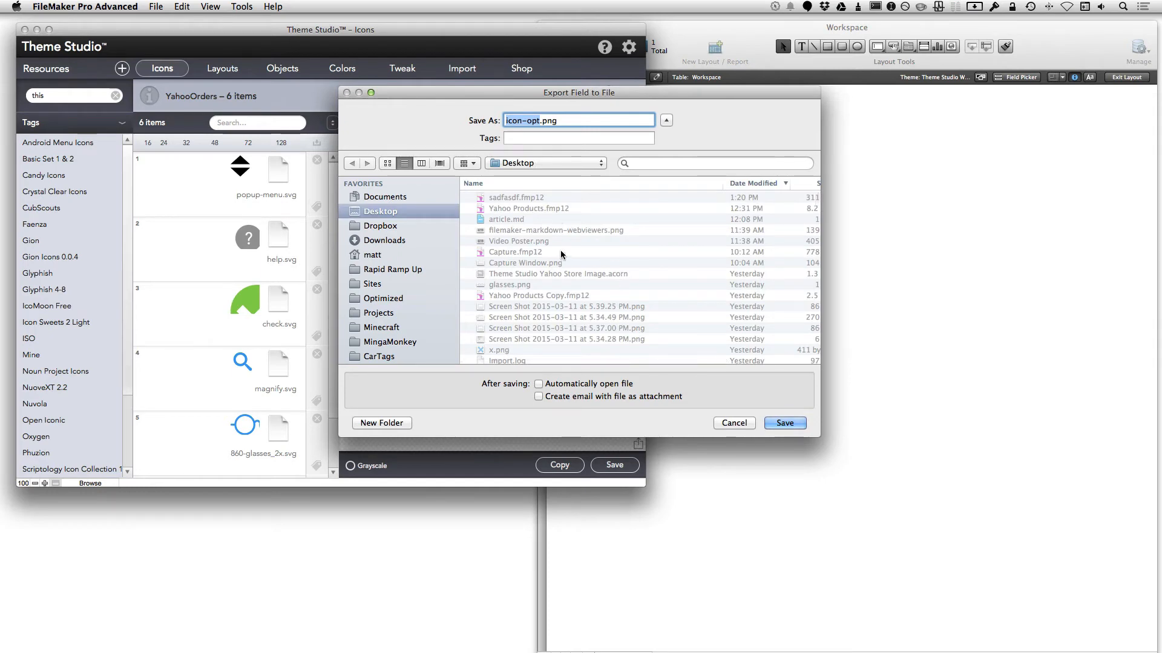
text(checkmark)
key(Return)
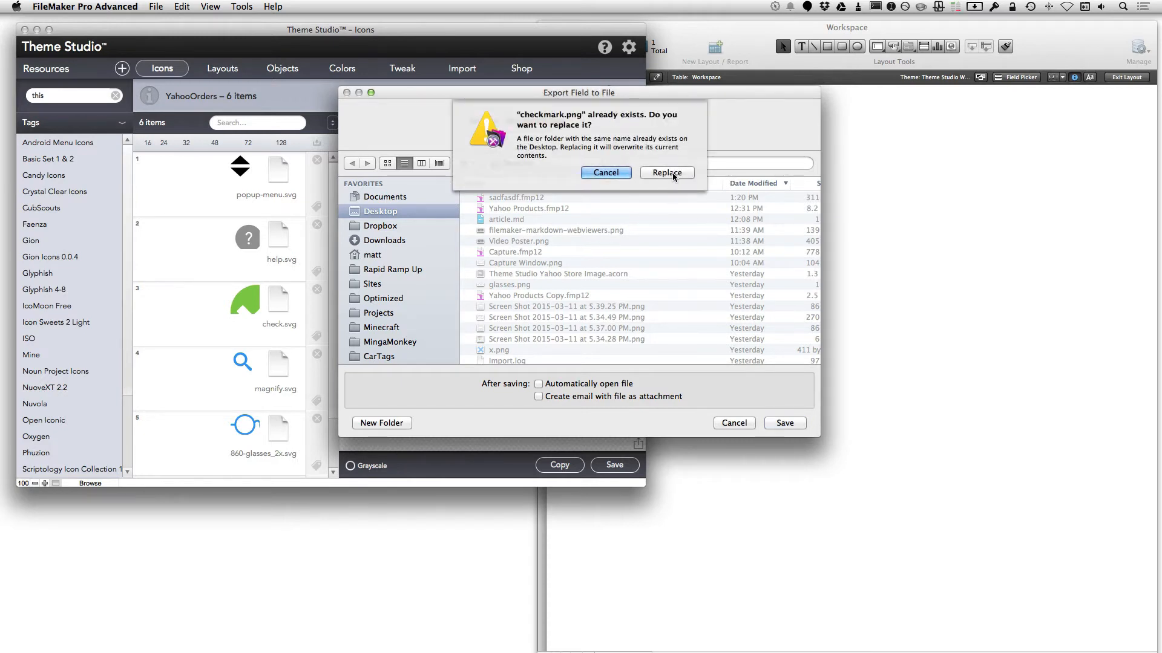
click(667, 173)
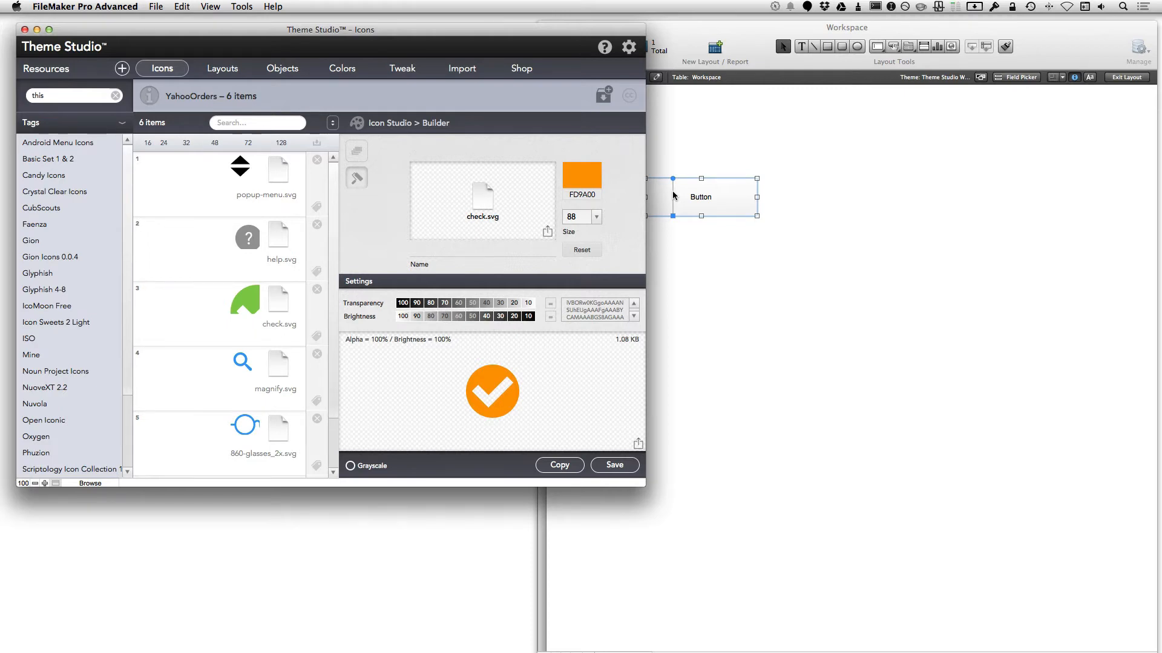
Give the button in the Workspace layout an image fill using checkmark.png from the Desktop
click(689, 241)
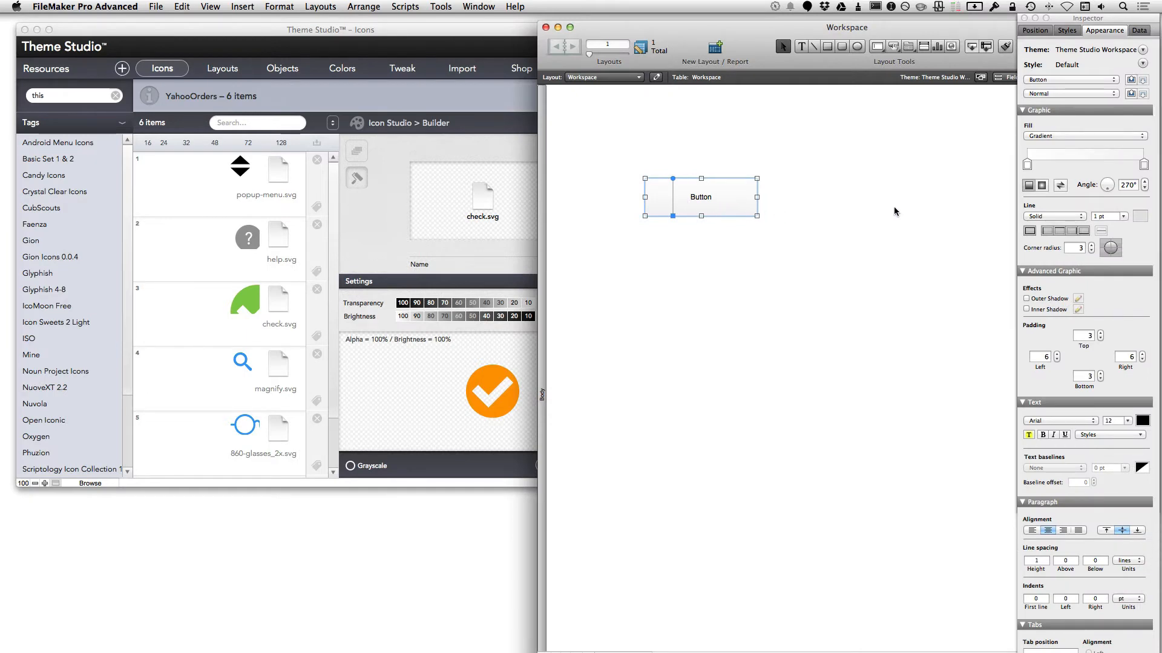
click(1053, 137)
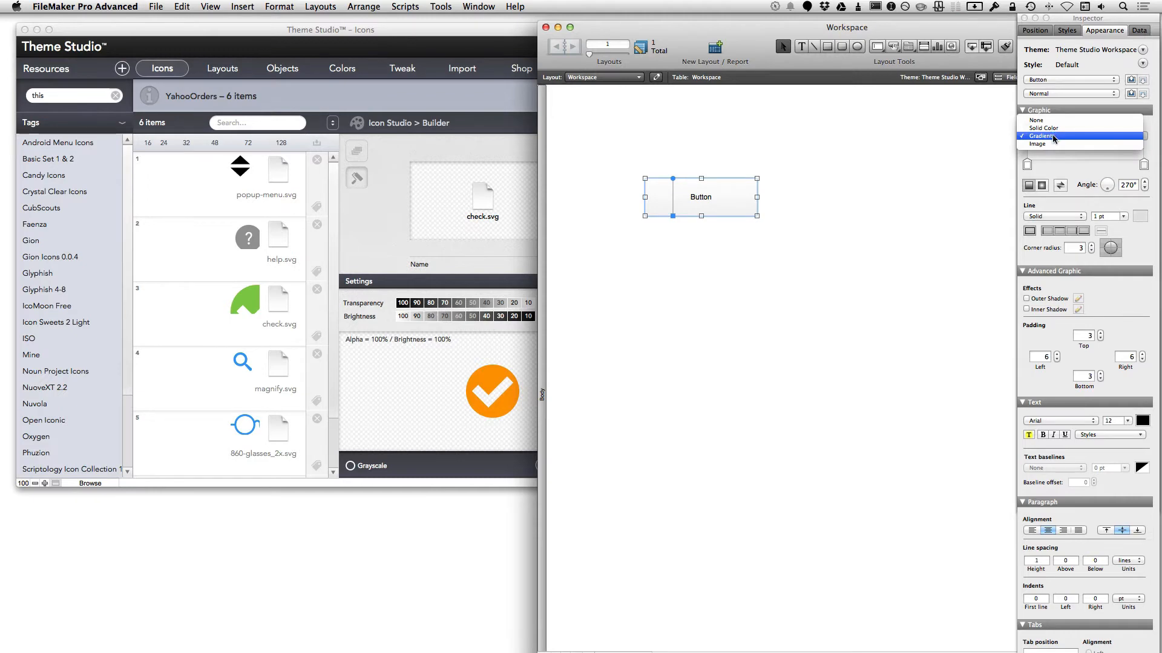
click(1051, 146)
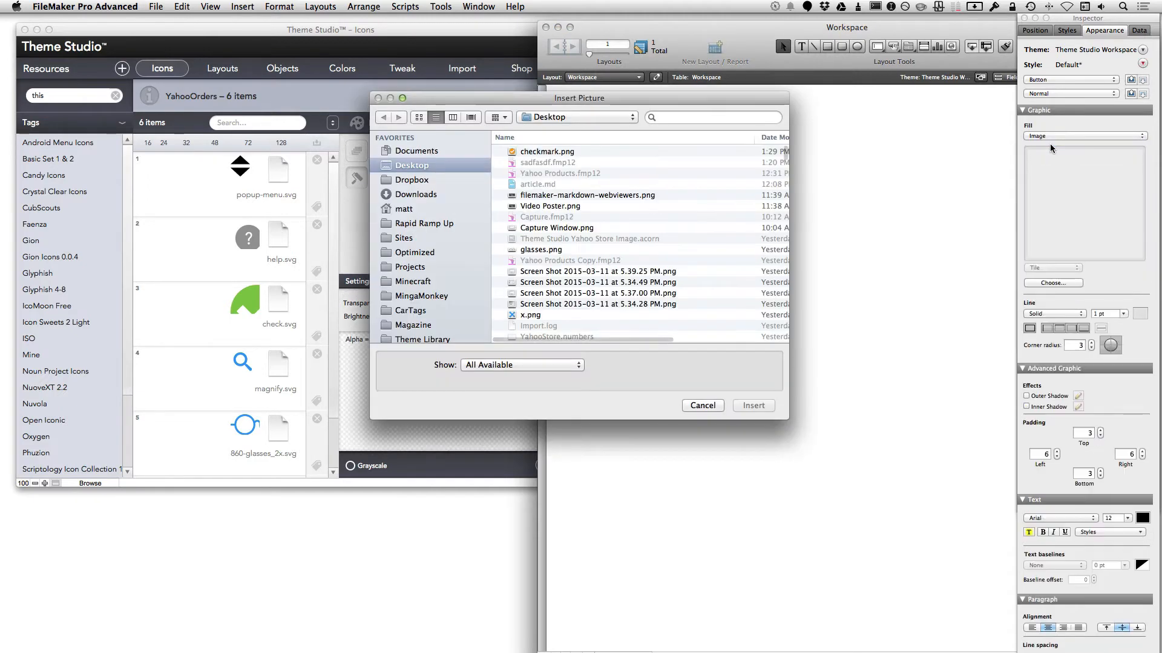
click(563, 152)
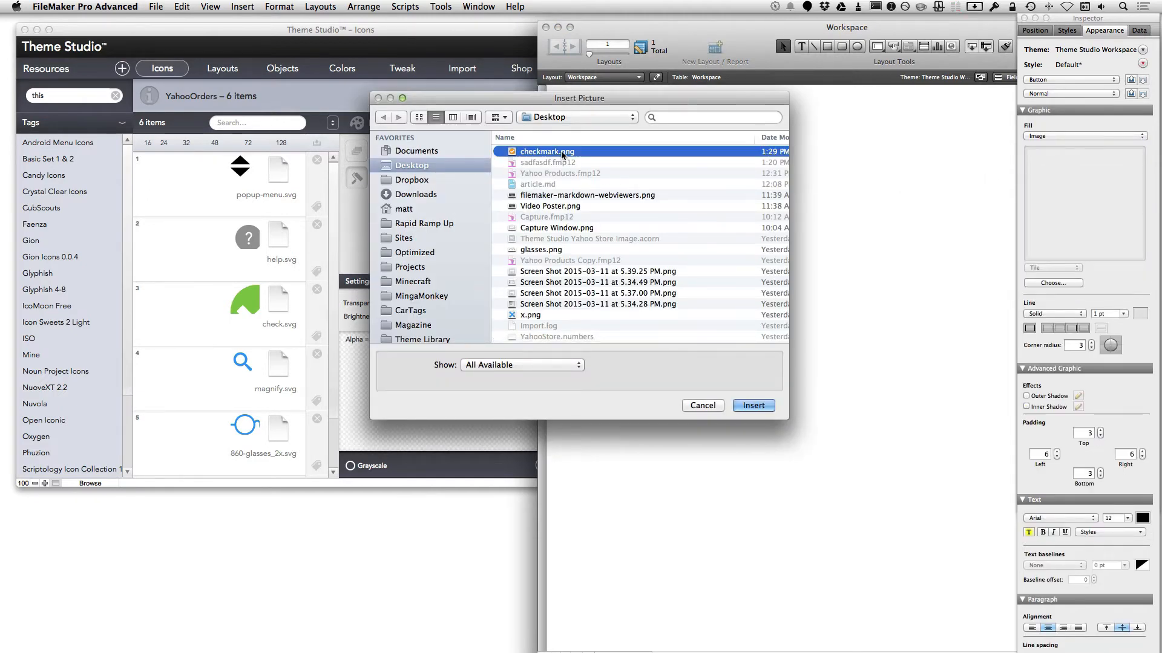
click(753, 406)
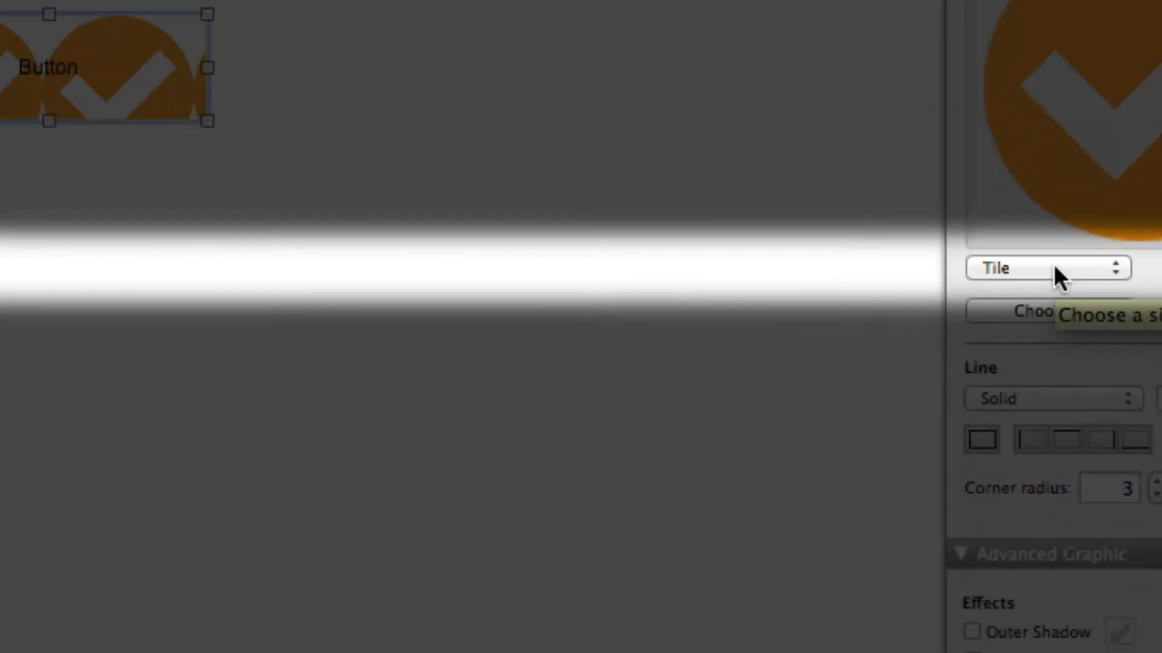
Set the button's image fill to Scale to Fit and move the button slightly up and left on the layout
click(1054, 263)
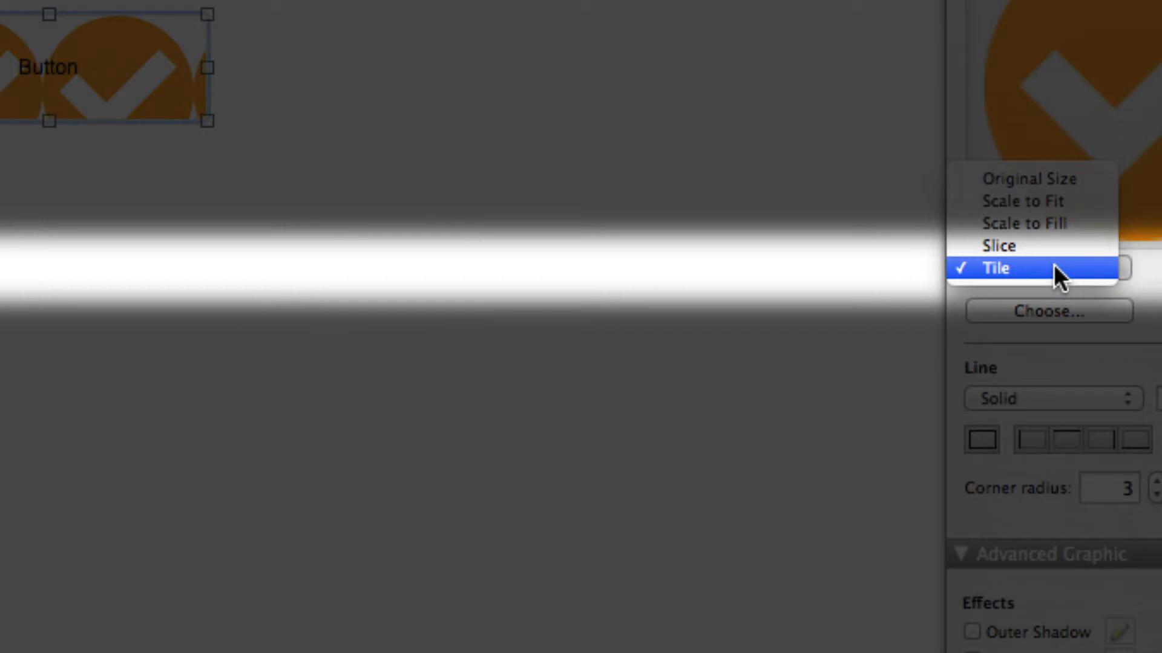
click(1058, 205)
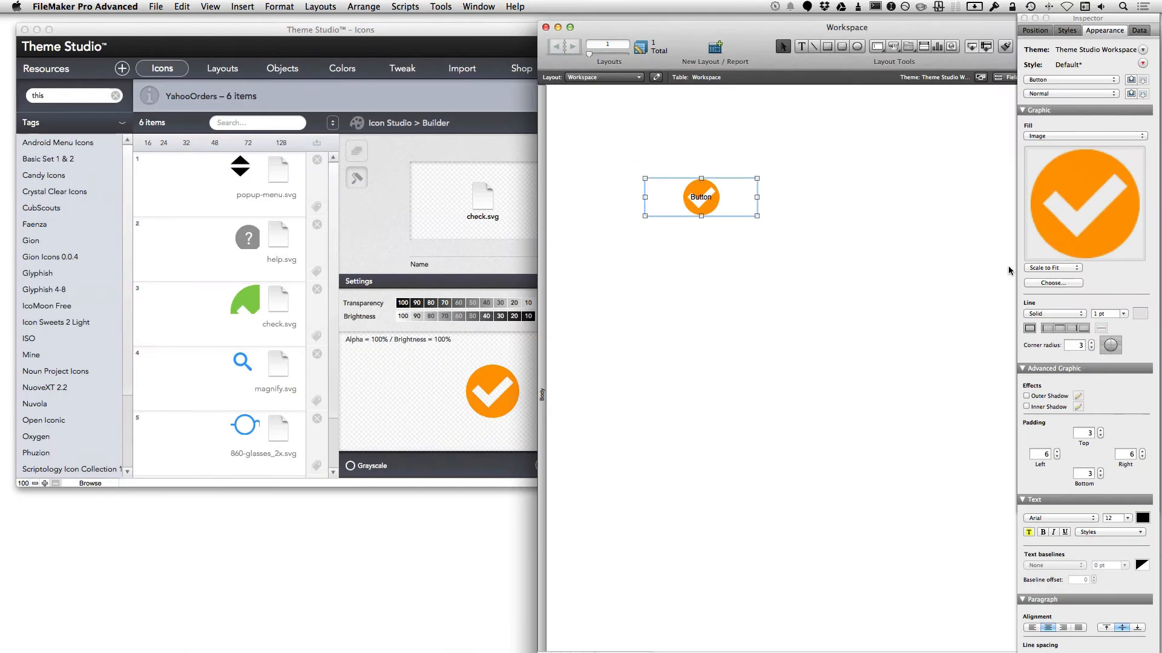
click(714, 229)
drag(718, 206, 695, 199)
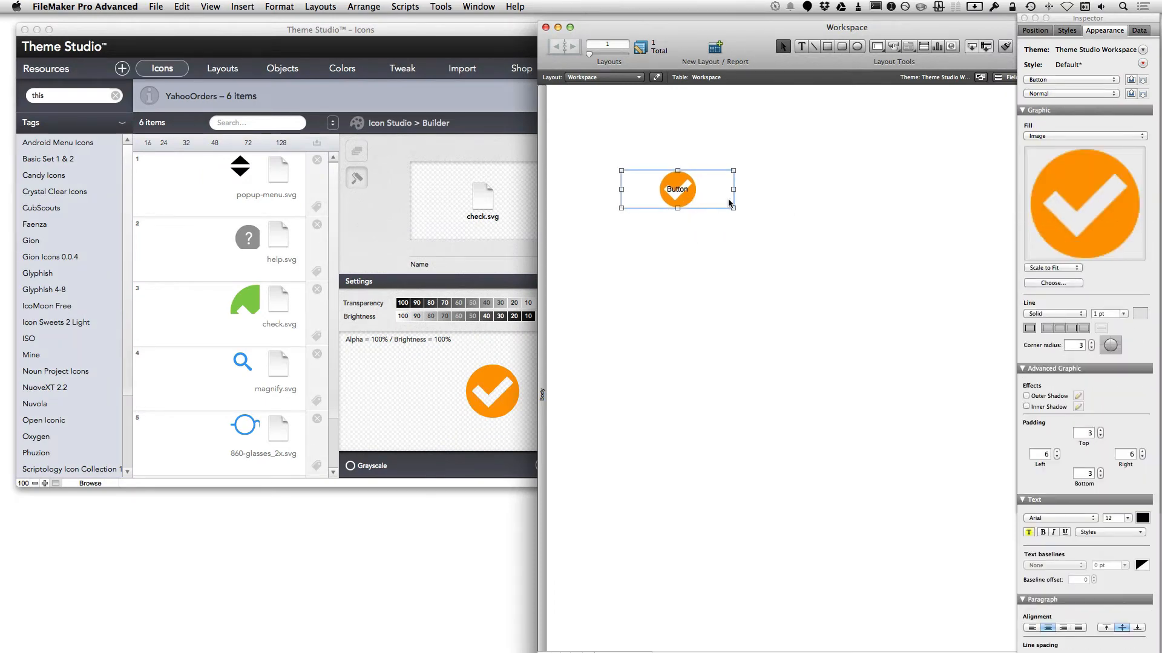
Delete the label text from the checkmark button
click(801, 47)
click(669, 195)
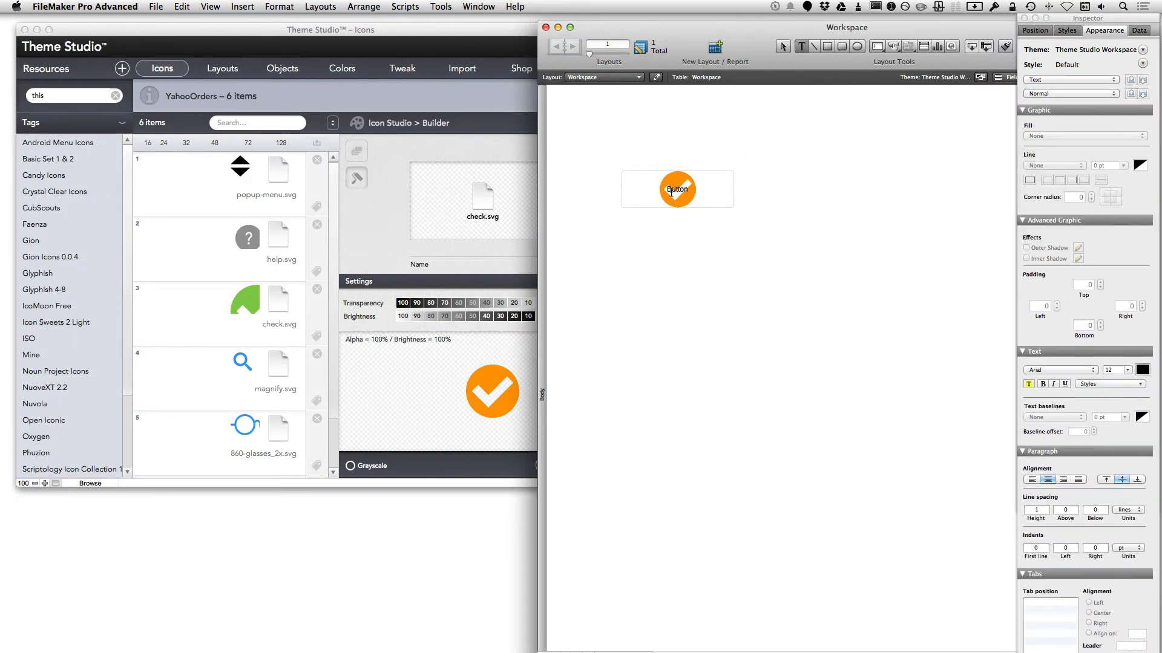
key(super+a)
key(BackSpace)
key(Escape)
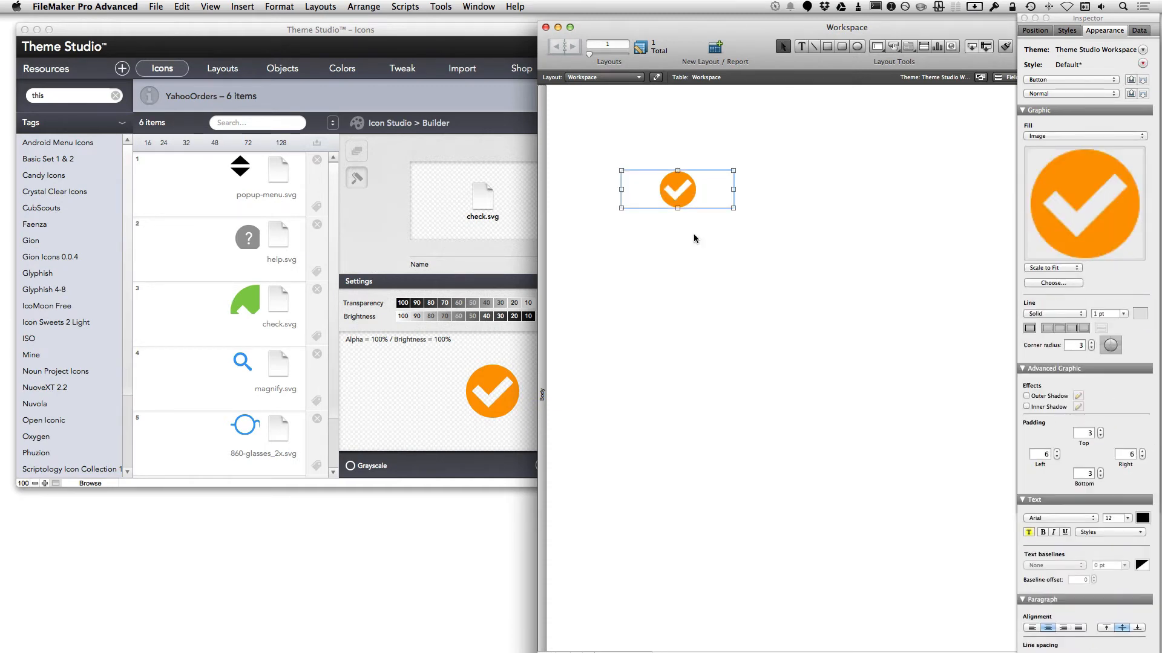
Put the label text "Button" back on the checkmark button
click(802, 47)
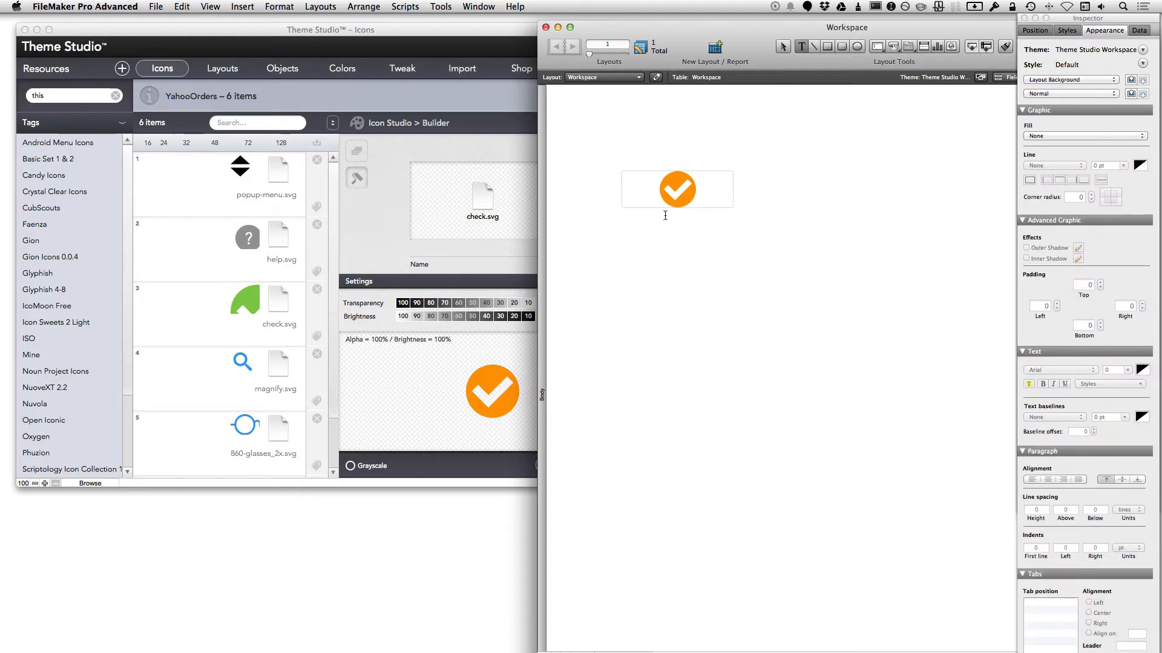
click(680, 192)
text(B)
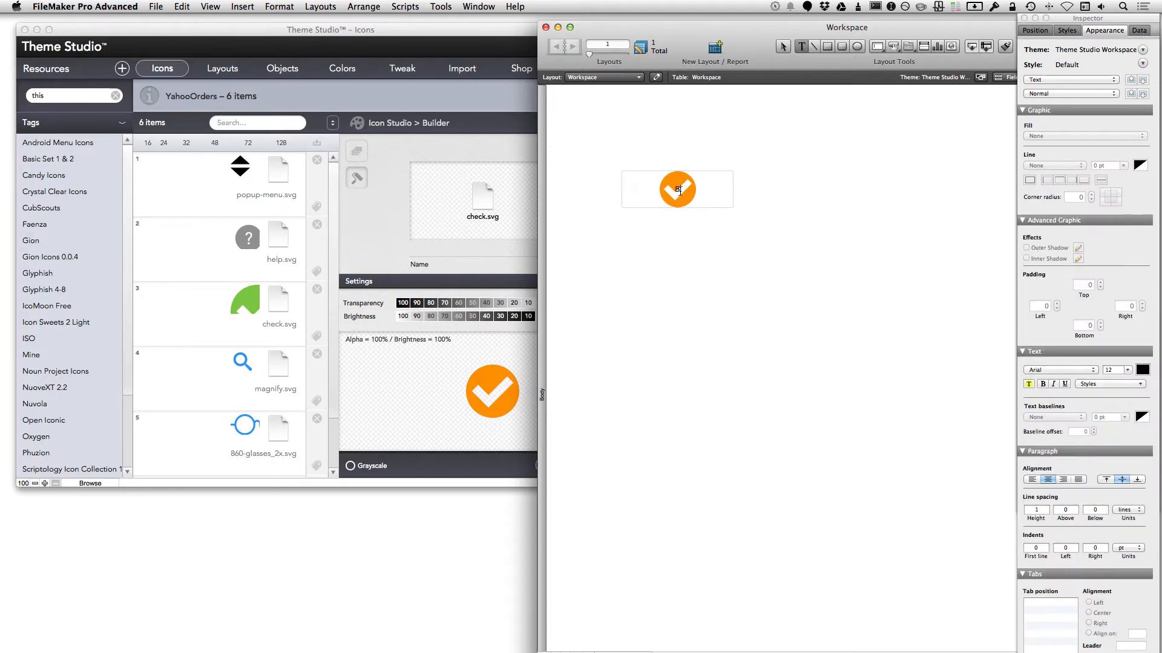
text(utton)
key(Escape)
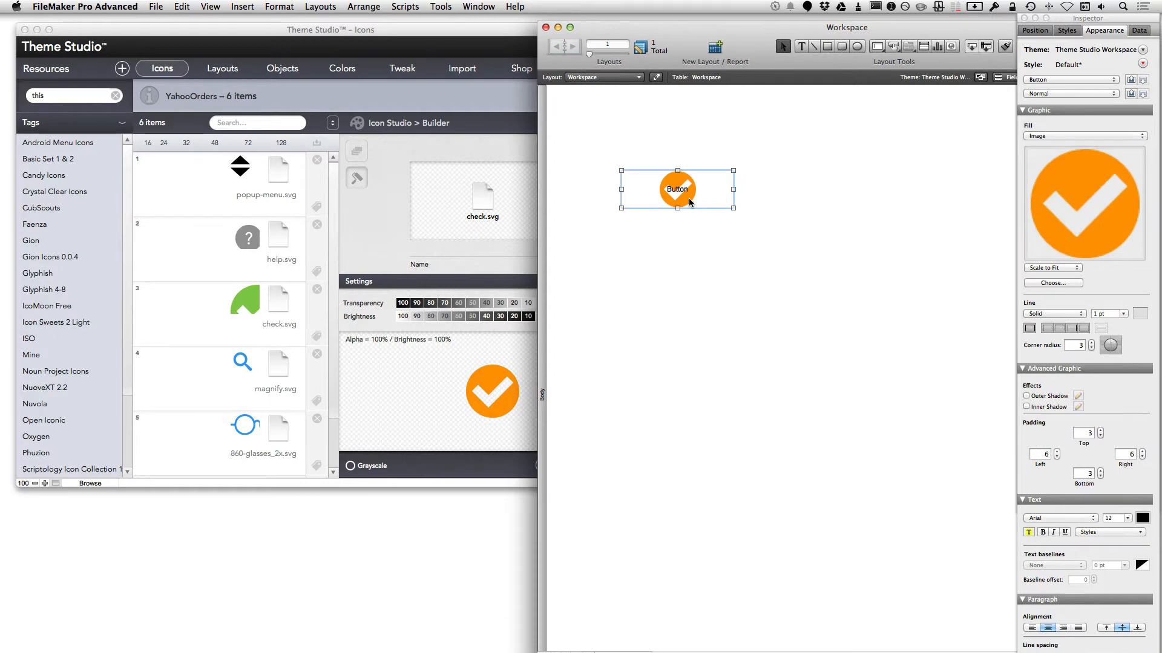
Enlarge the button's label text to 23 pt and deselect the button
key(super+shift+period)
key(super+shift+period)
key(super+shift+period)
key(super+shift+period)
key(super+shift+period)
key(super+shift+period)
key(super+shift+period)
key(super+shift+period)
key(super+shift+period)
key(super+shift+period)
key(super+shift+period)
click(691, 223)
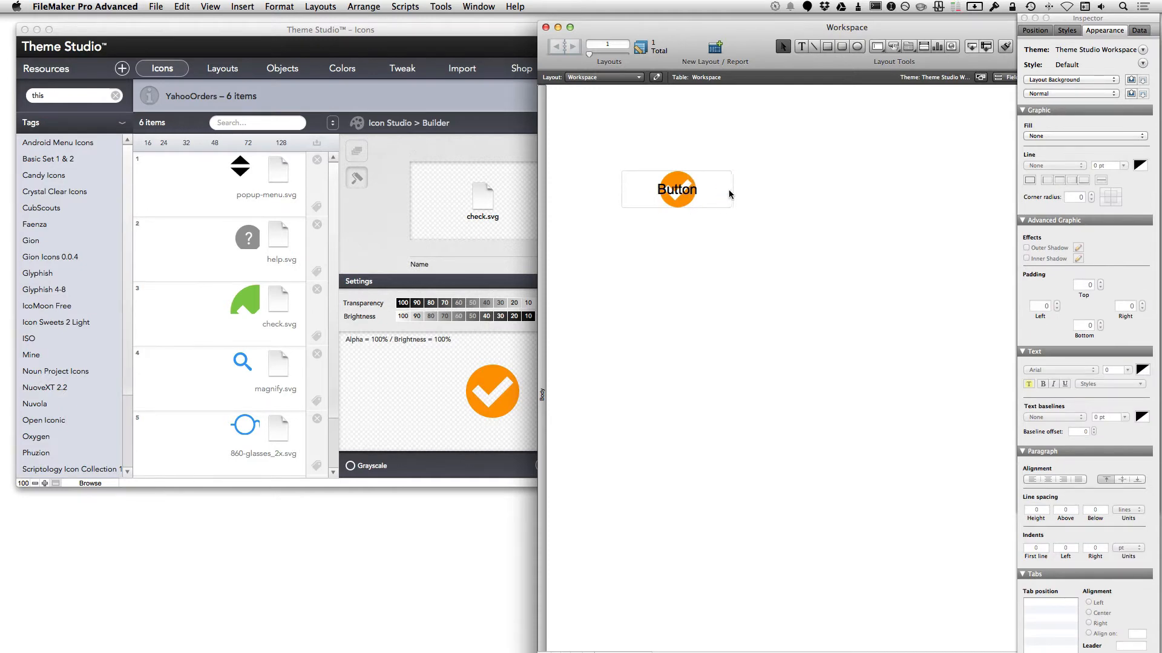
Copy the checkmark button to the clipboard, show Theme Studio's Tweak area, and return to the Workspace layout
click(679, 192)
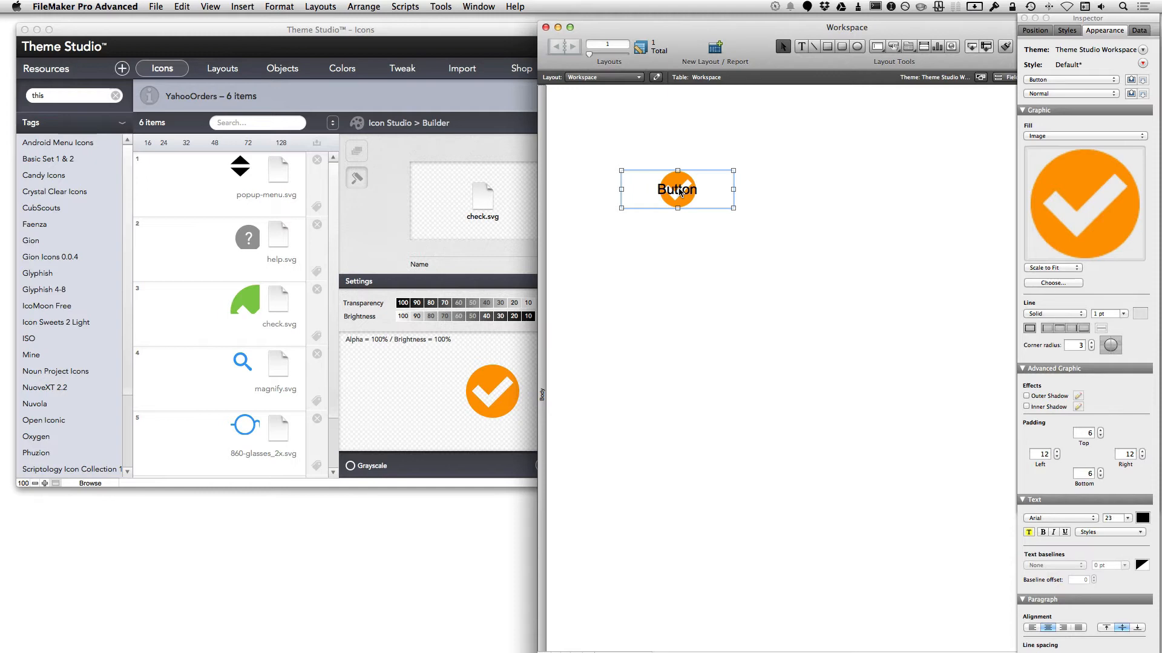
key(super+c)
click(491, 270)
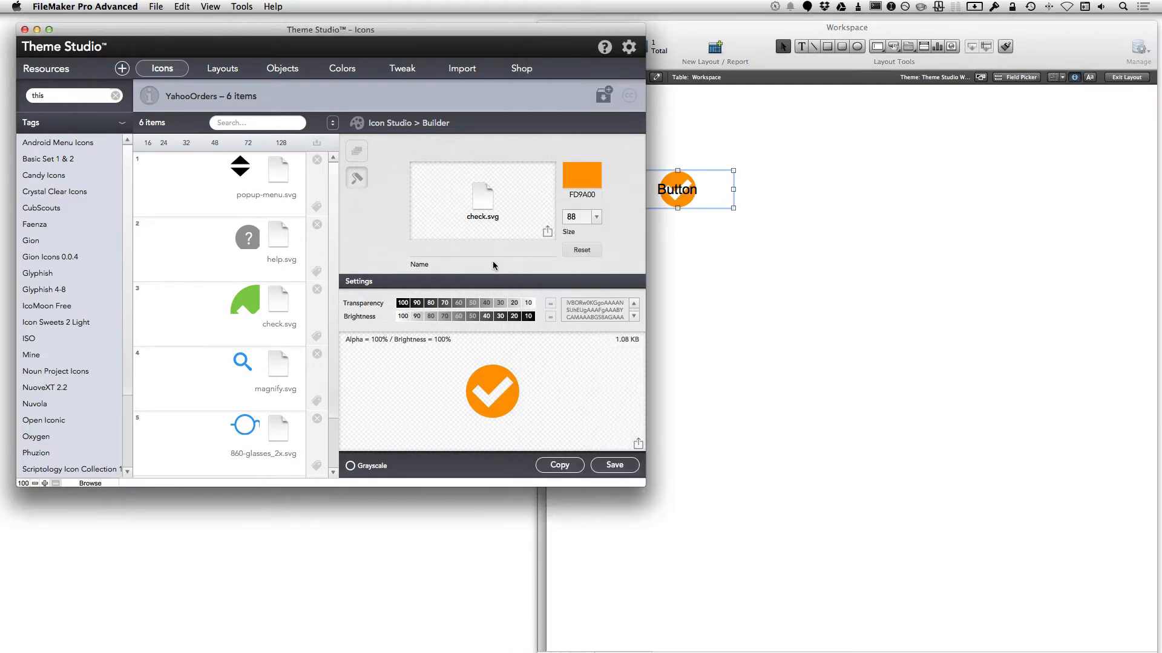
click(402, 68)
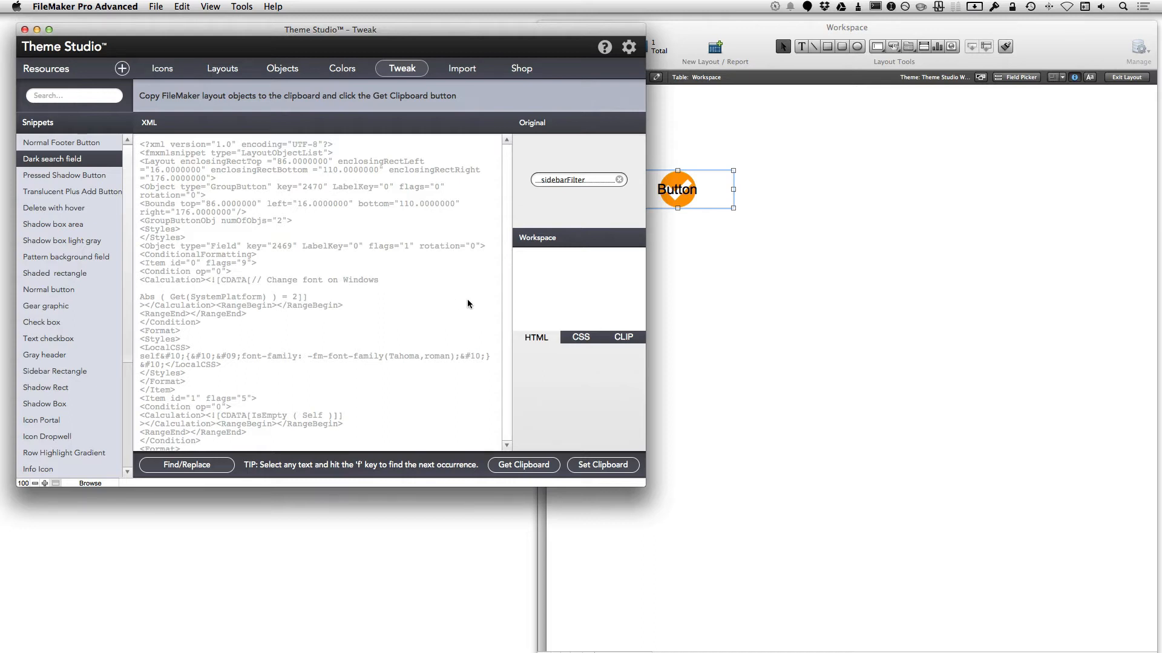
click(698, 245)
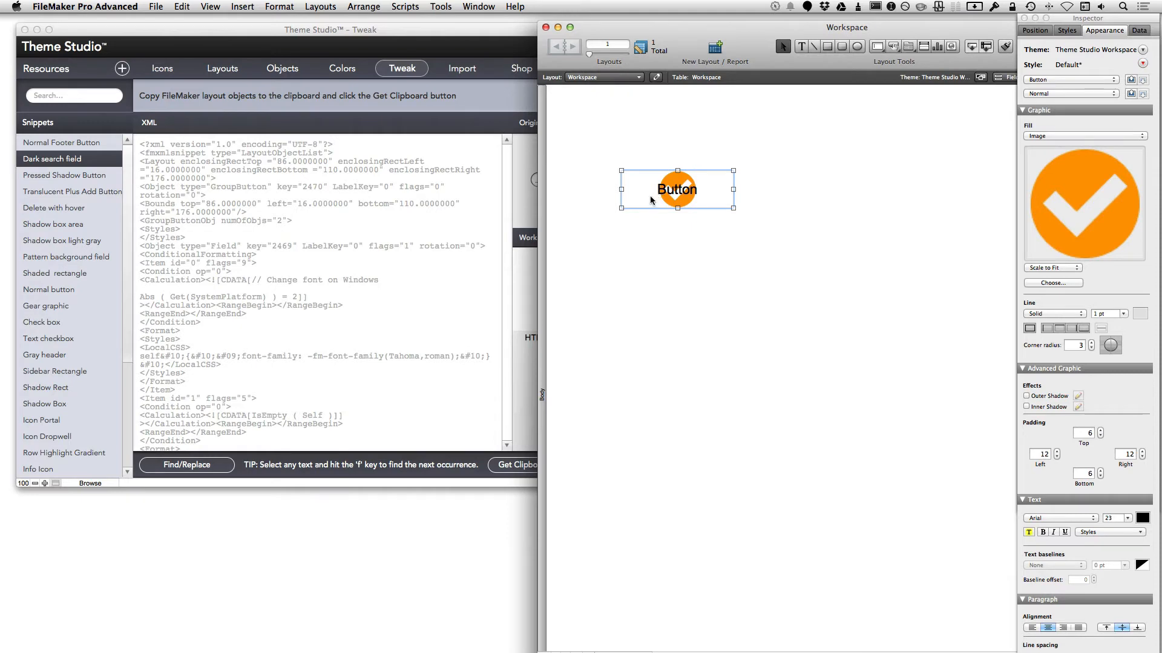
Switch to Theme Studio's Tweak window and load the copied checkmark button's XML from the clipboard
click(524, 462)
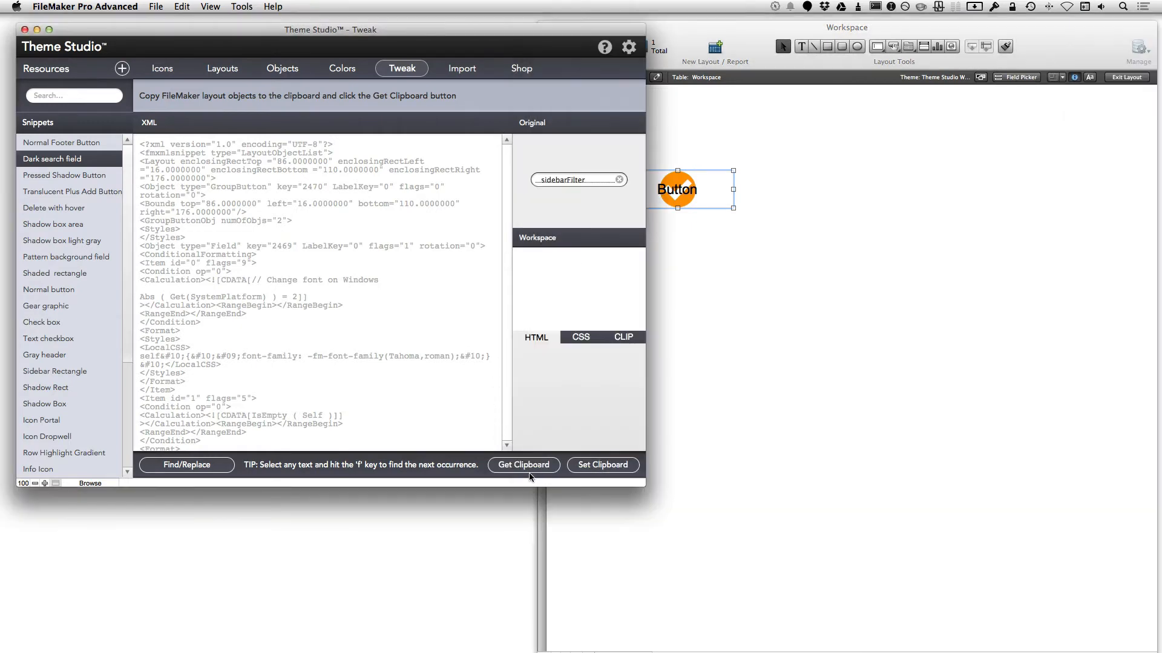
click(524, 465)
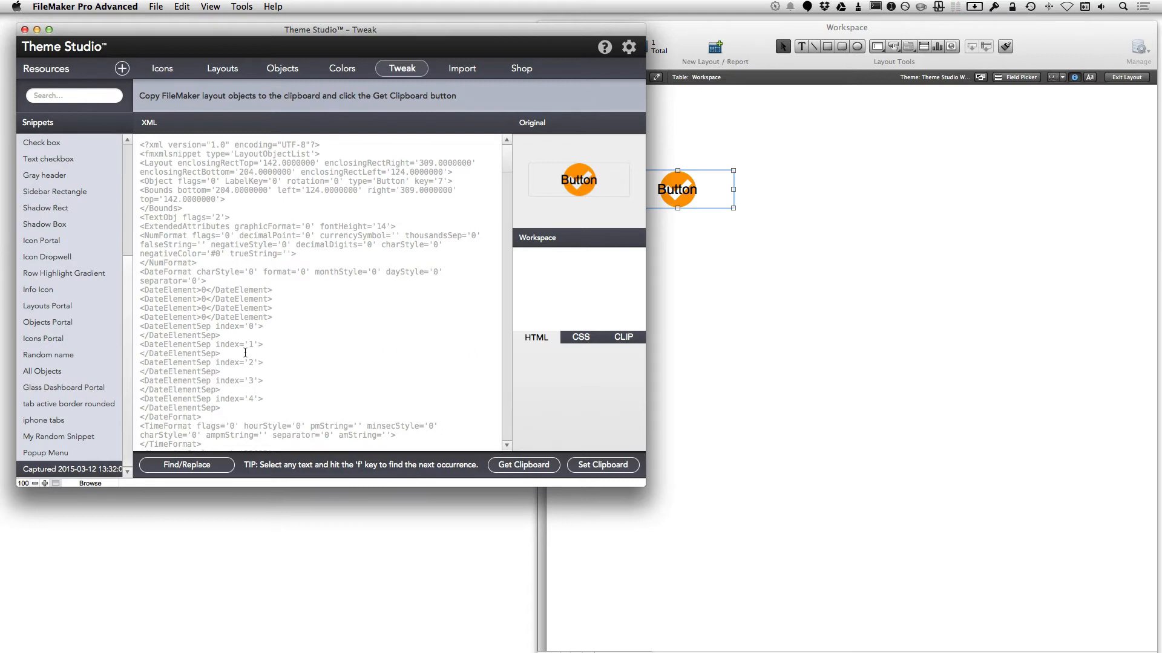
Examine the button's LocalCSS block in the XML, from the background-image data to the closing tag
scroll(257, 330, down, 5)
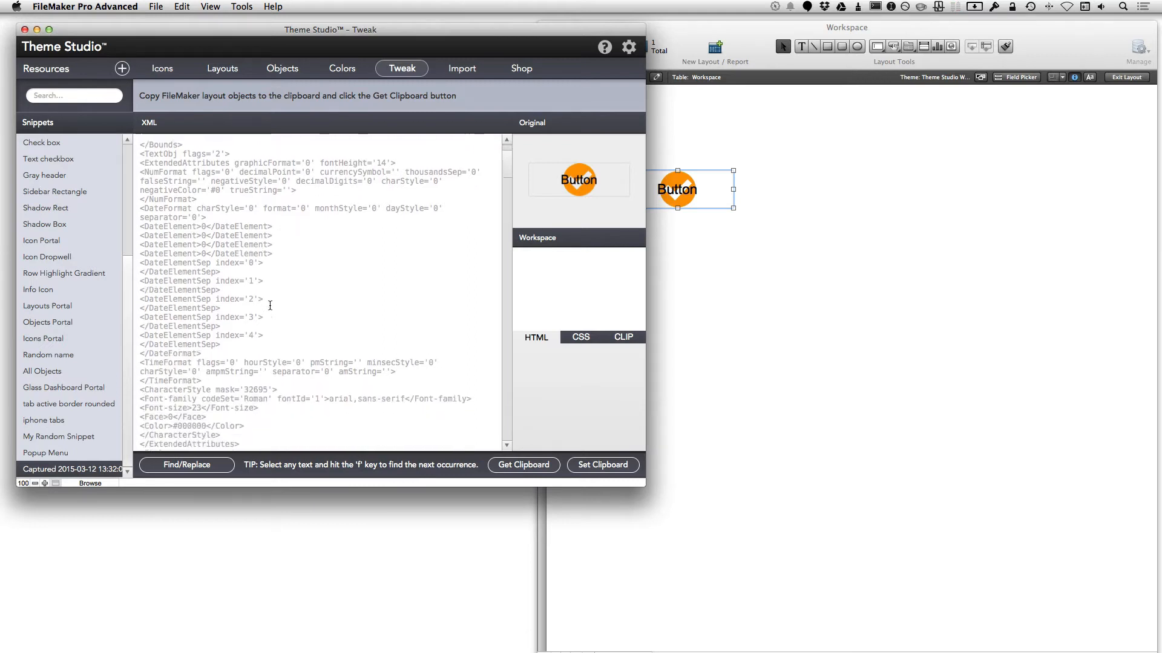
scroll(270, 305, down, 6)
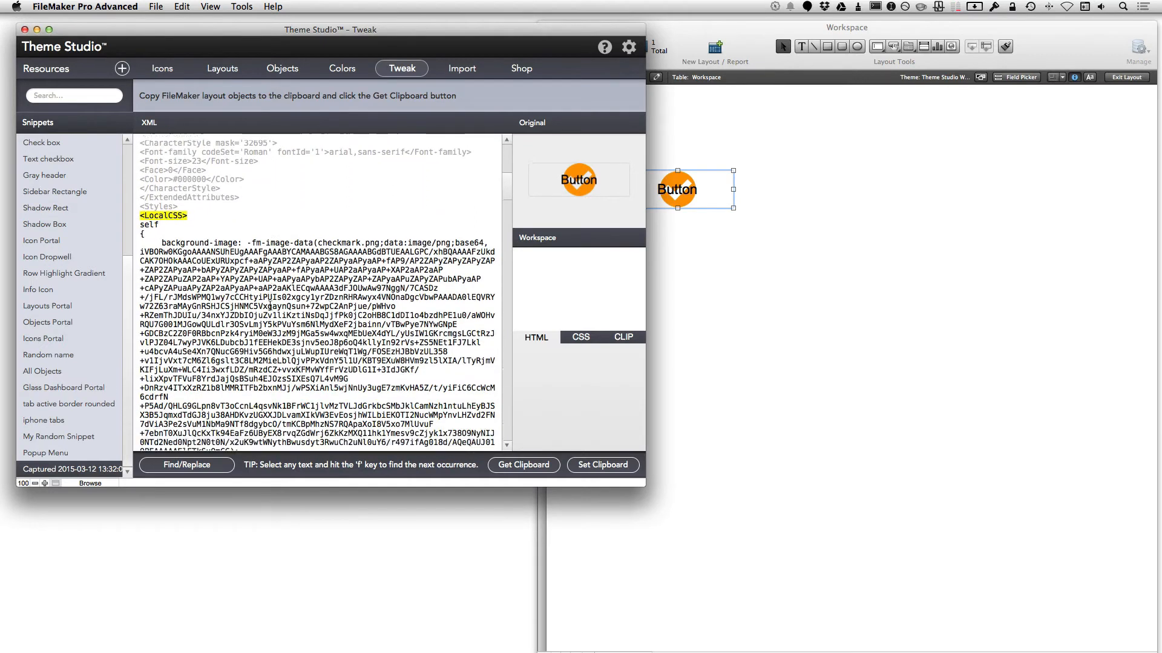
double_click(162, 200)
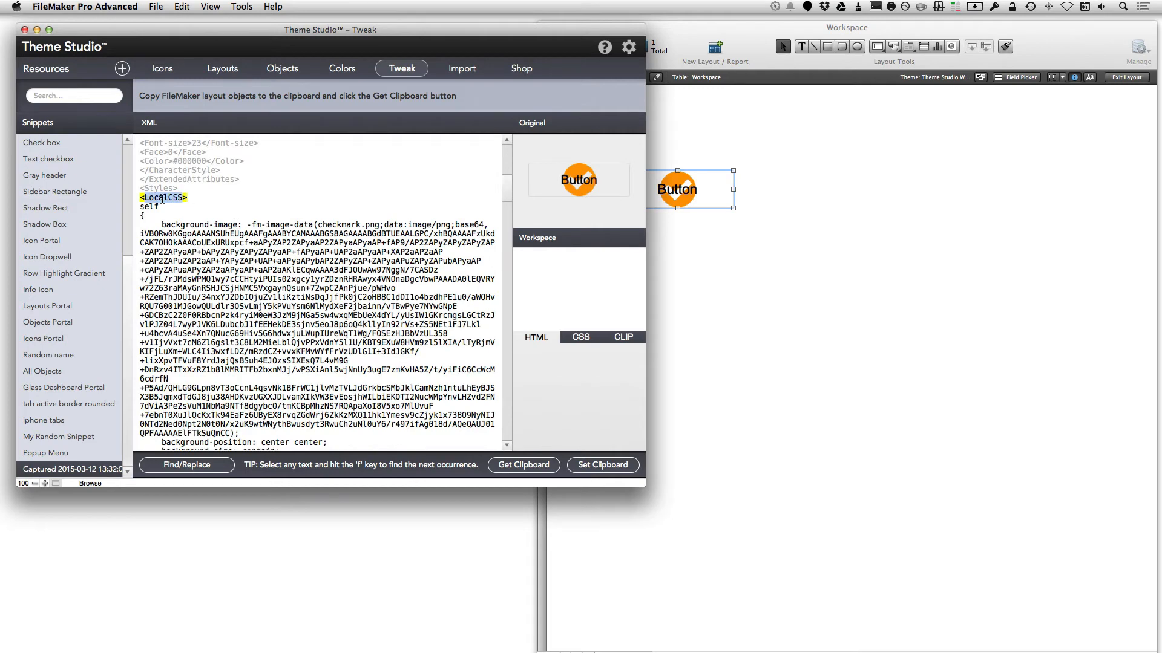
click(195, 225)
scroll(201, 202, down, 5)
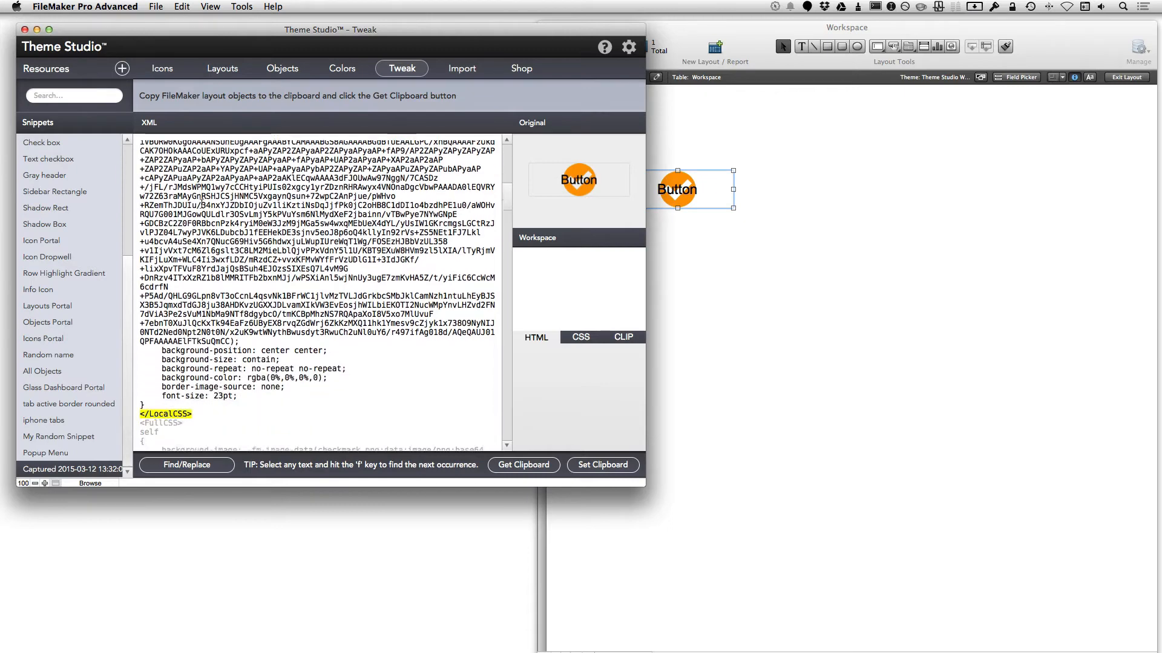
scroll(201, 203, down, 2)
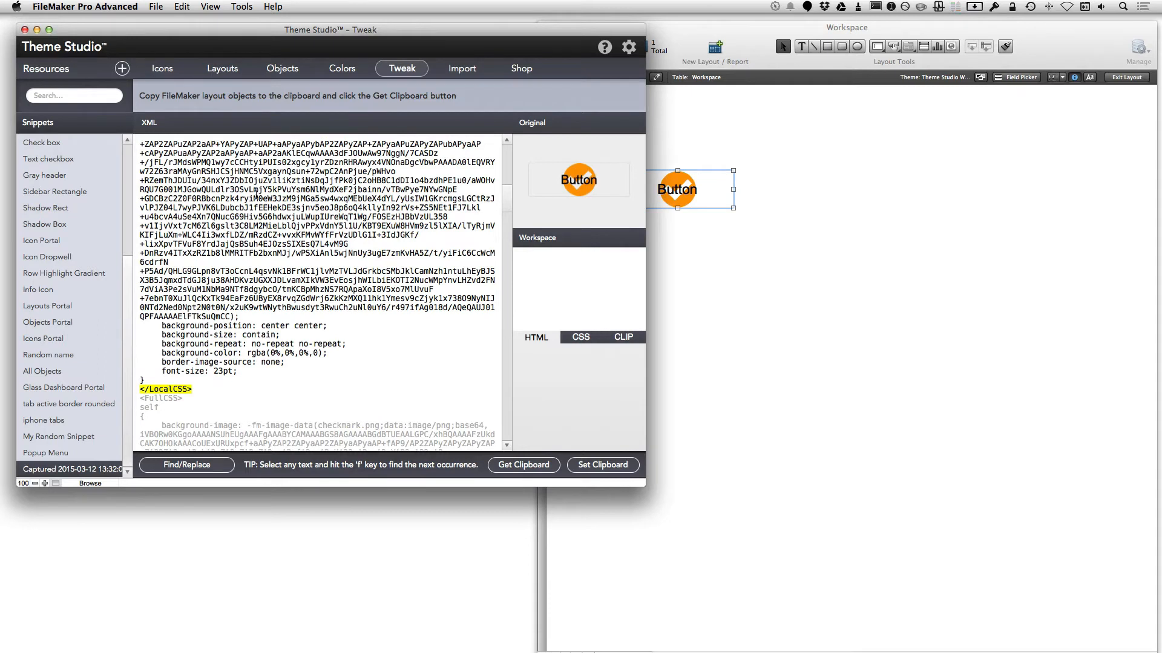
scroll(256, 195, down, 6)
scroll(256, 195, down, 2)
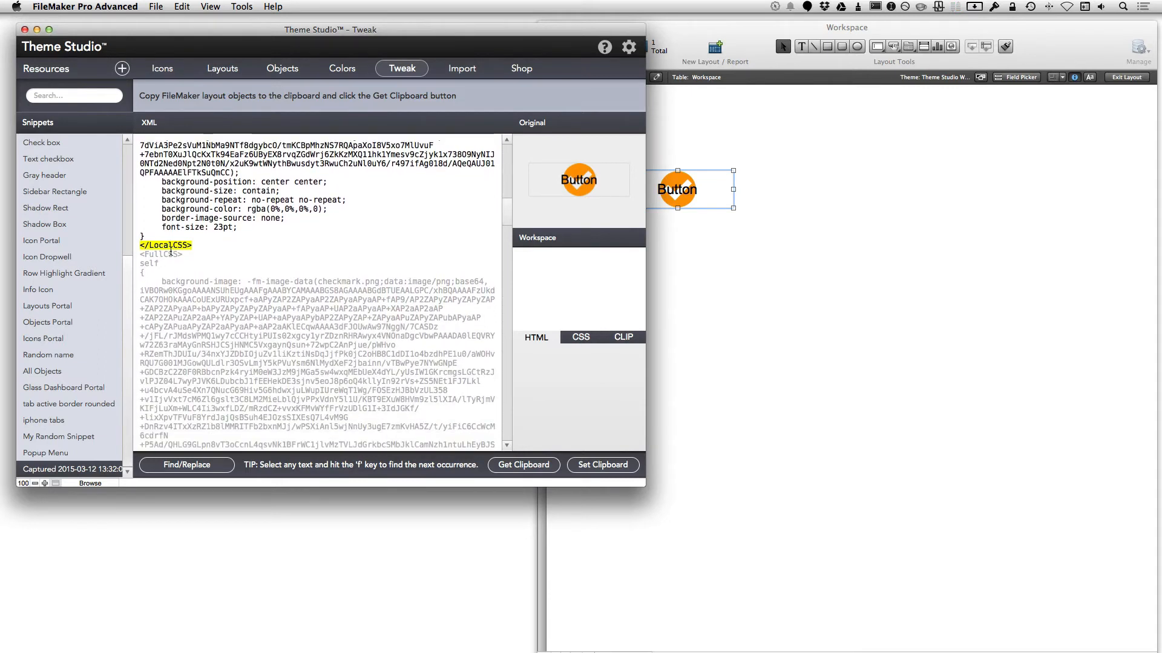
Examine the FullCSS block's self rule, including its background-position and background-size properties
double_click(155, 254)
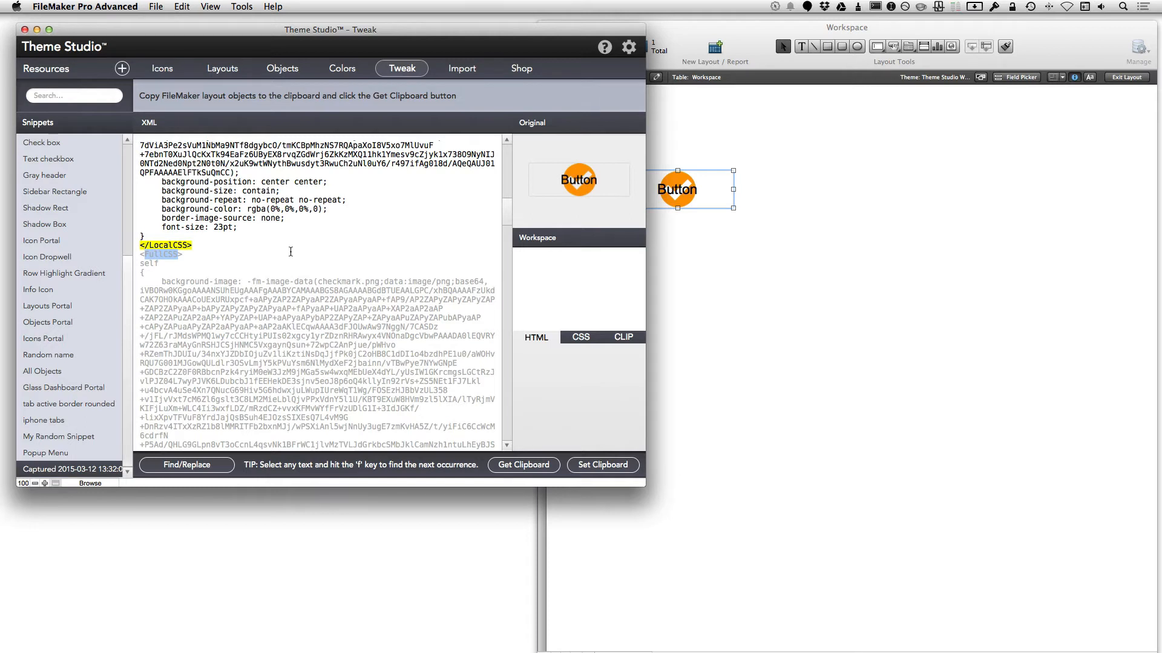
scroll(291, 252, down, 4)
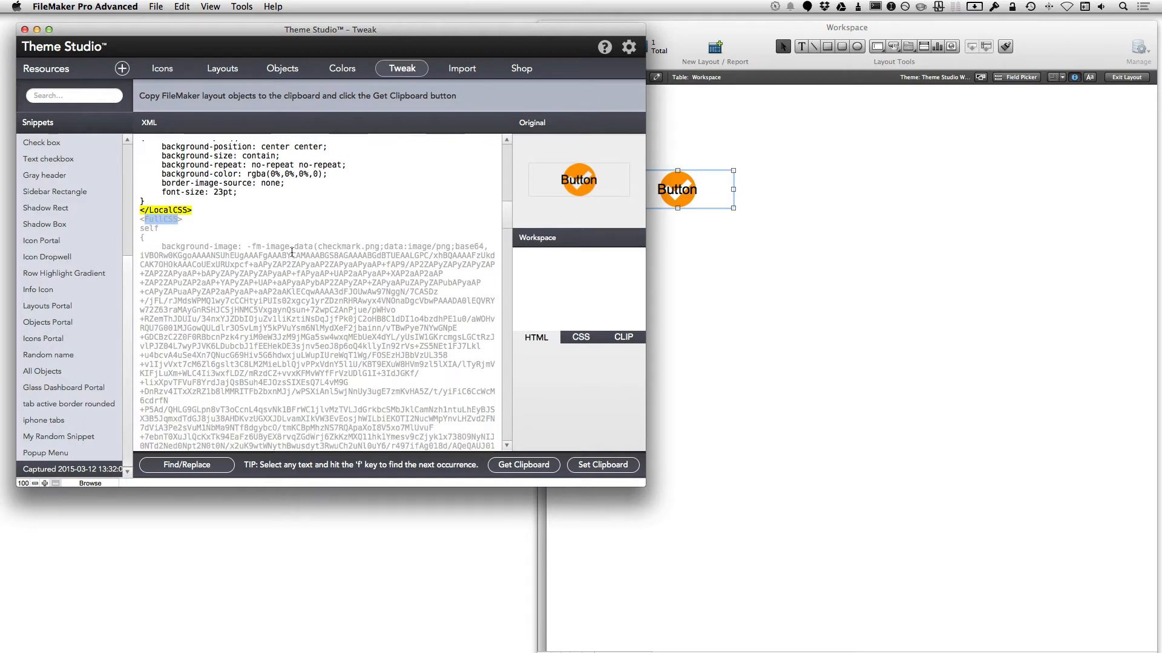
double_click(150, 186)
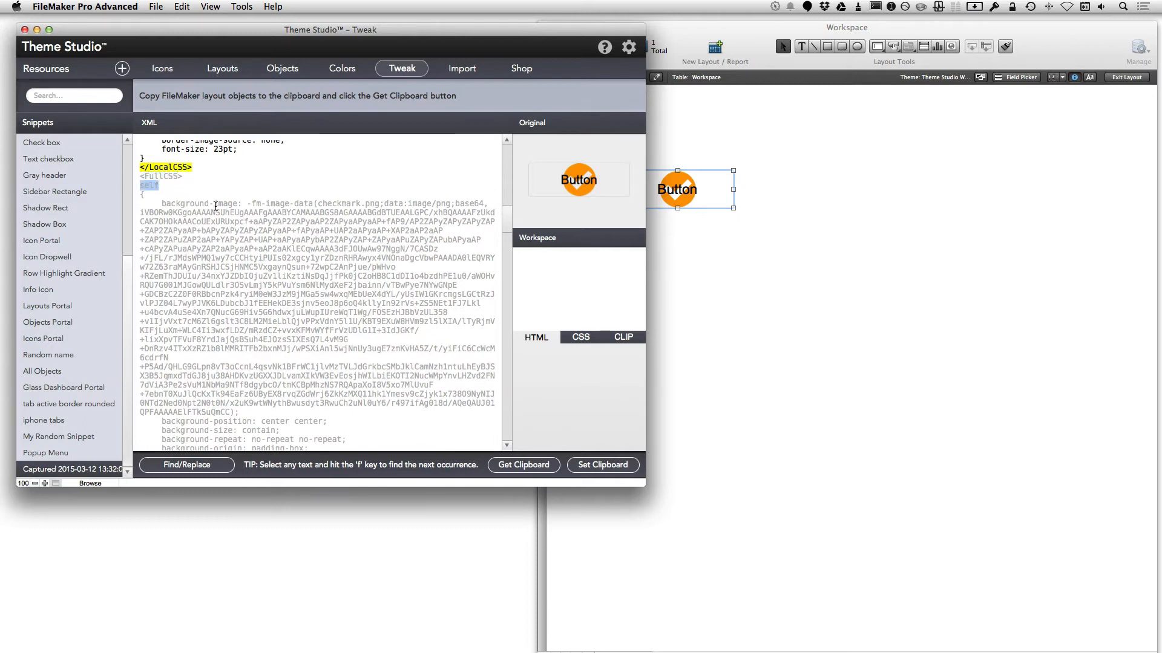
scroll(215, 206, down, 12)
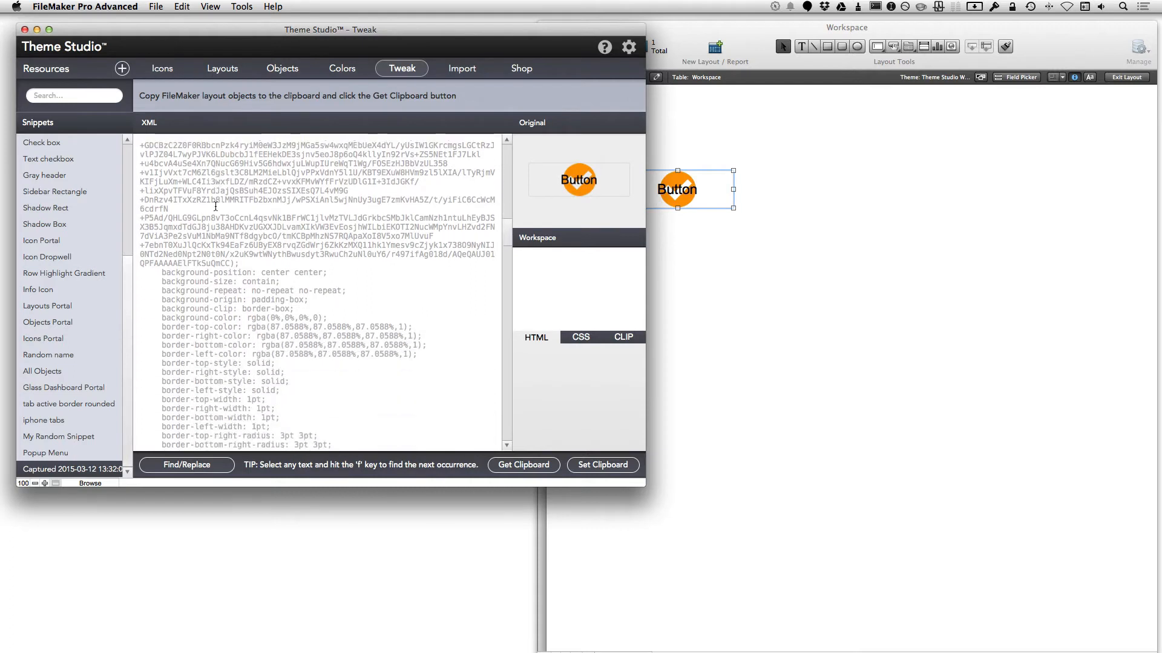
scroll(216, 207, down, 4)
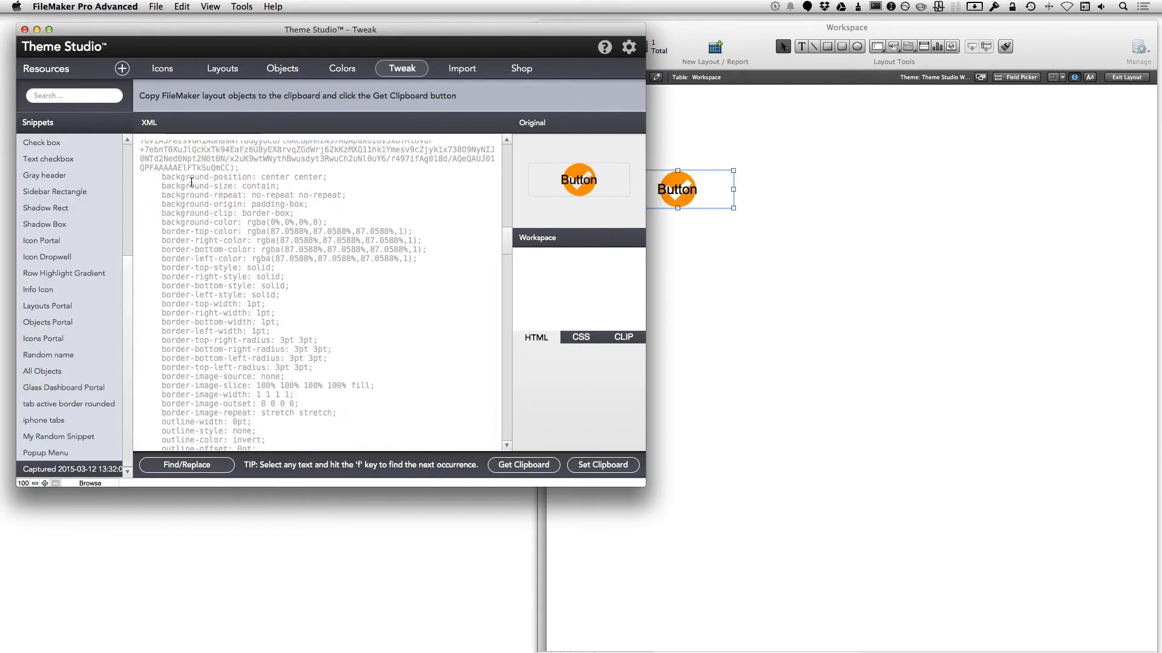
double_click(192, 178)
click(194, 189)
double_click(194, 187)
scroll(194, 222, down, 5)
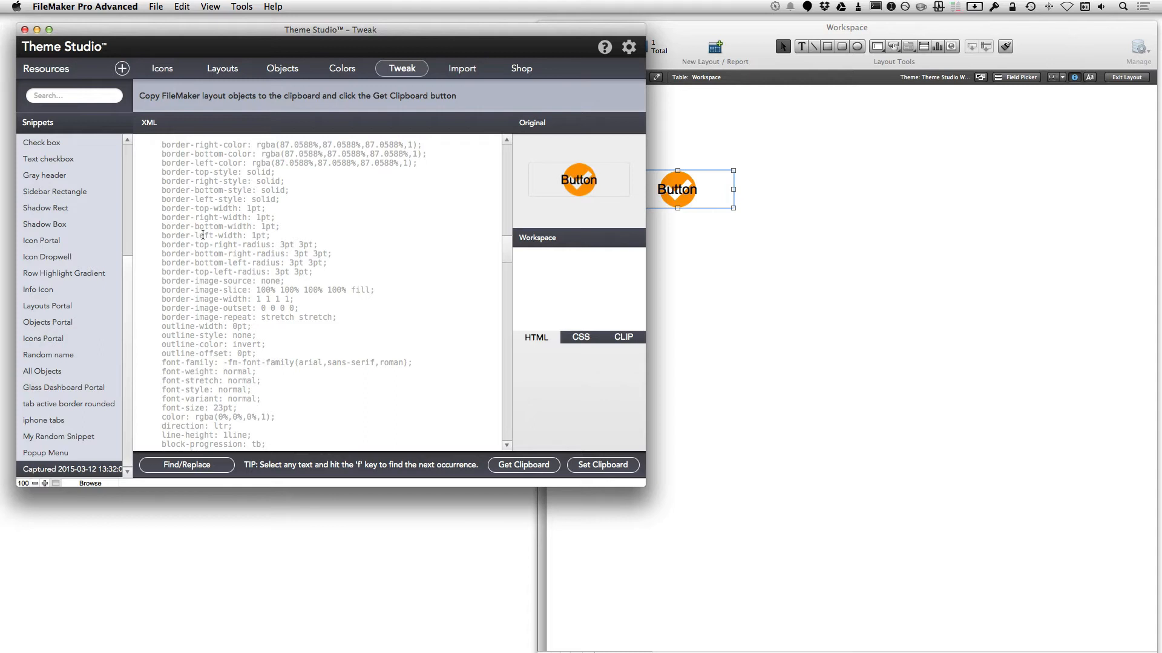
Examine the remaining FullCSS rules, including self:hover, self:pressed, self:focus and self .inner_border
scroll(203, 235, down, 9)
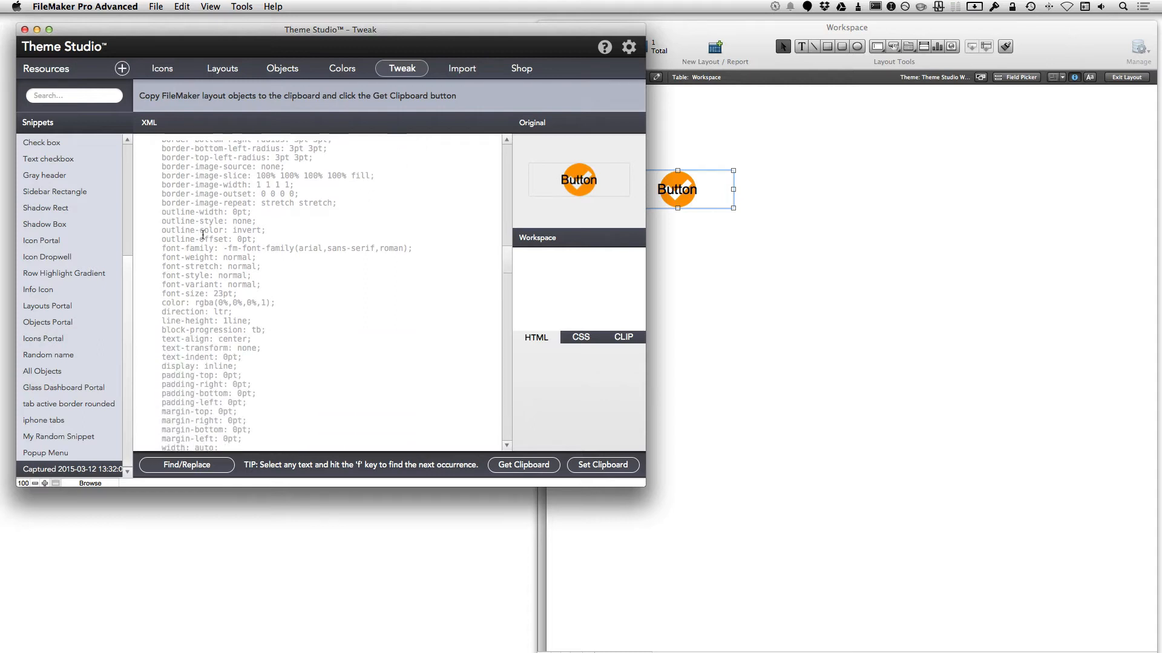
scroll(202, 235, down, 2)
scroll(203, 235, down, 10)
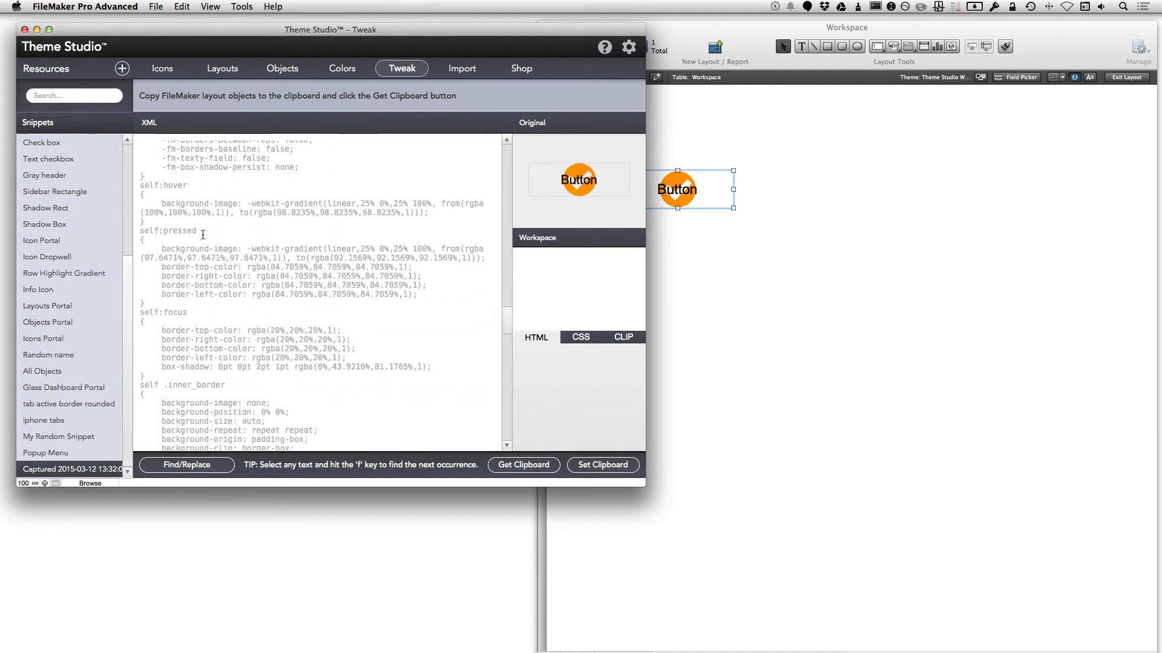
double_click(151, 385)
triple_click(152, 385)
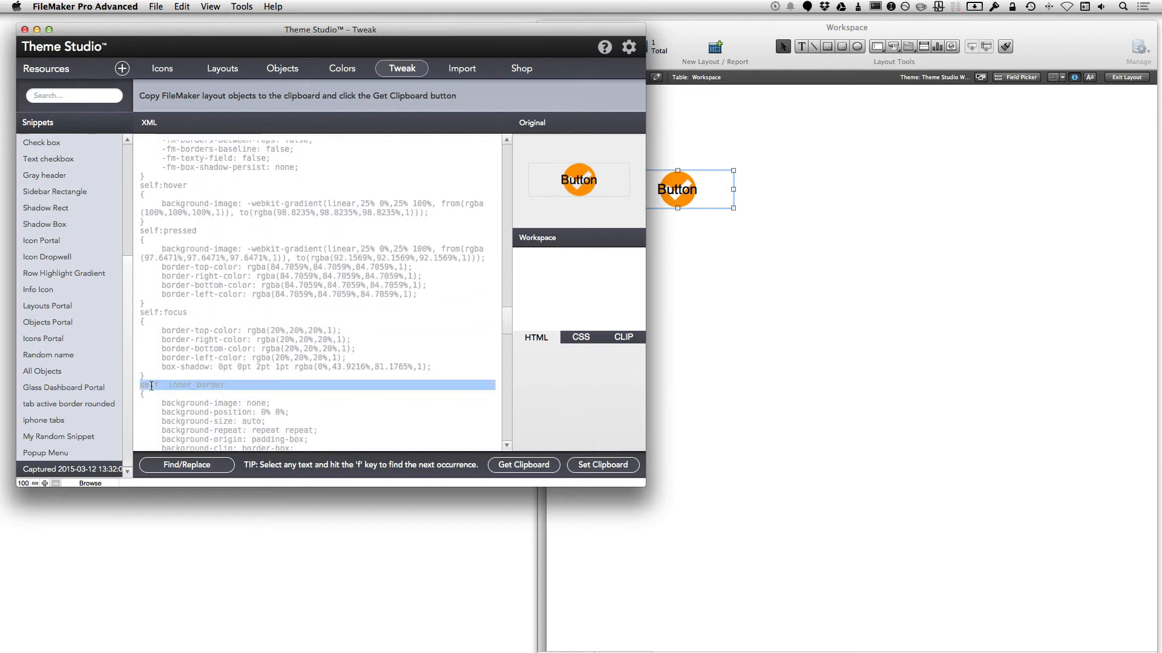
click(153, 390)
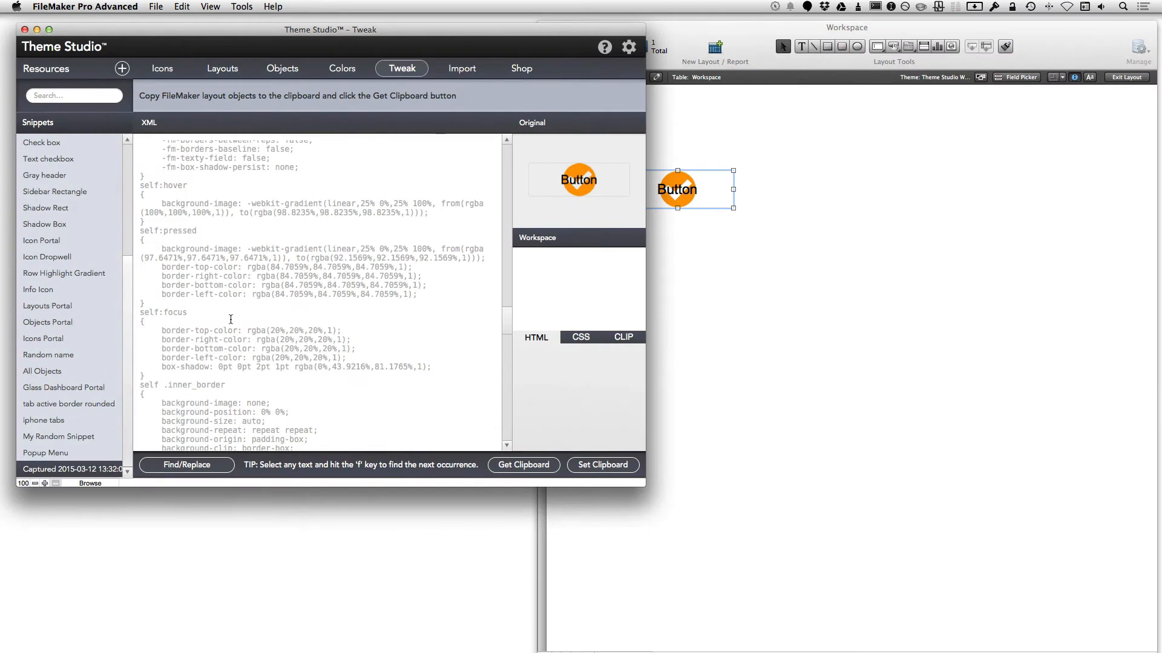
Change background-position in the LocalCSS block to "left center"
scroll(231, 319, up, 10)
scroll(231, 320, up, 10)
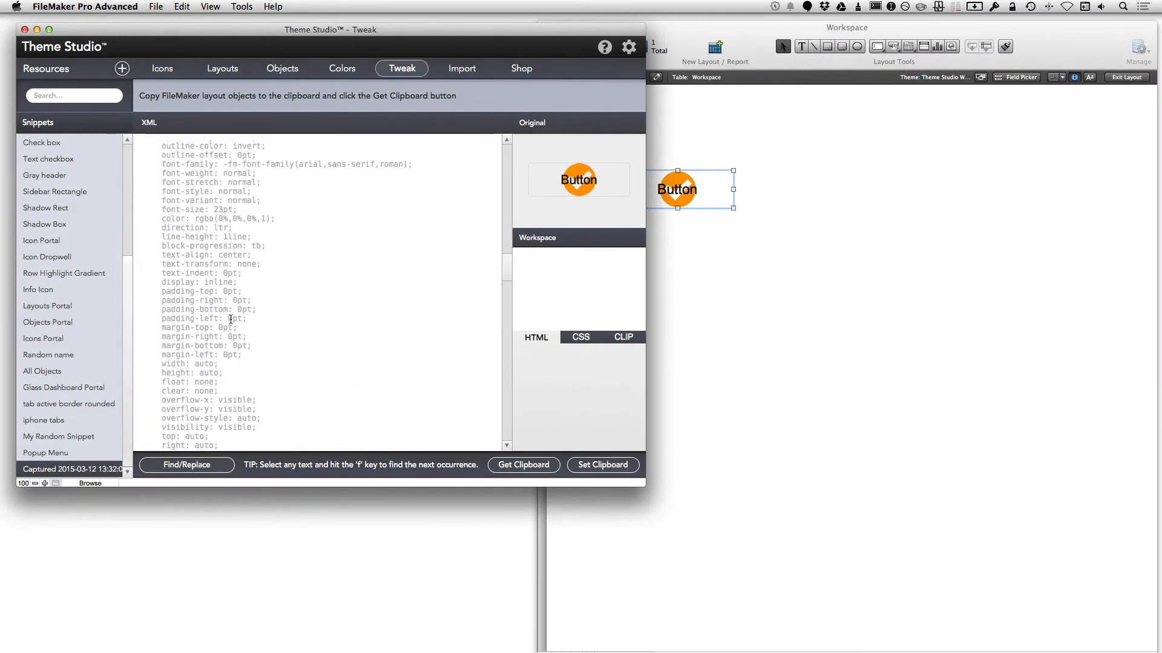
scroll(231, 319, up, 10)
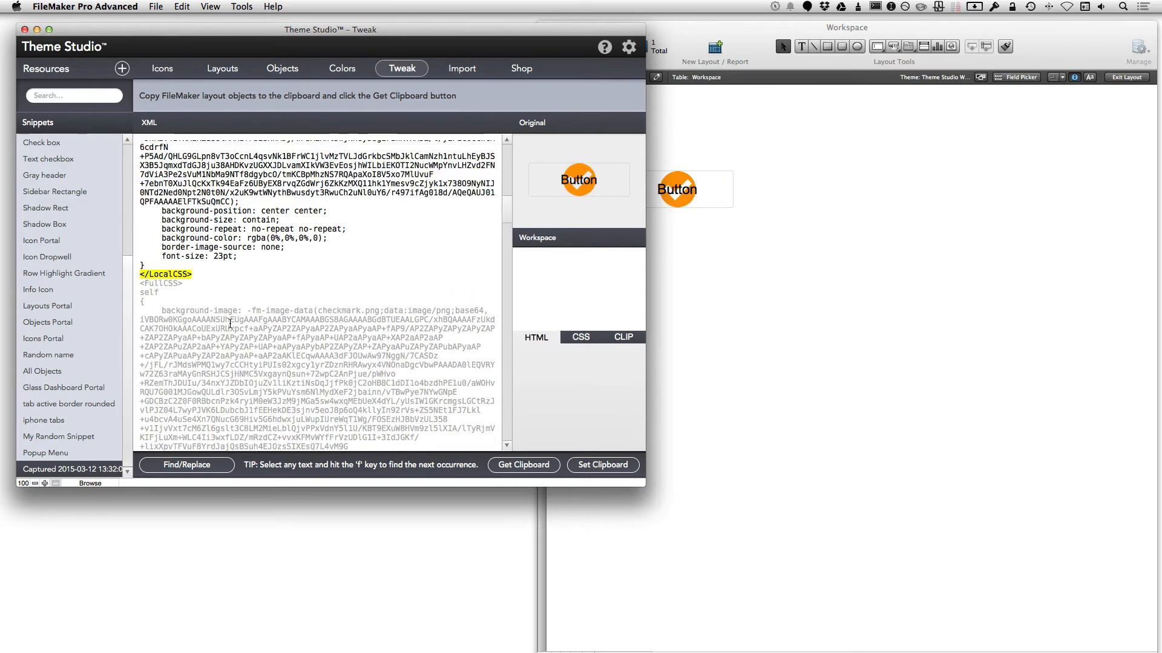
scroll(230, 323, up, 5)
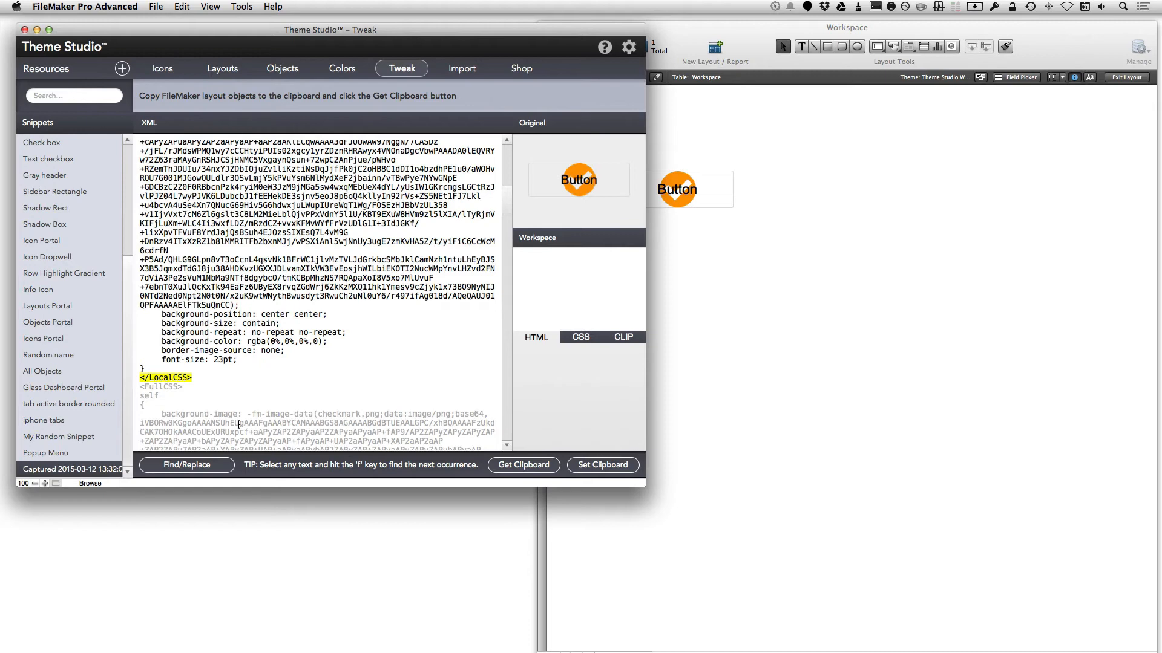
scroll(260, 360, up, 5)
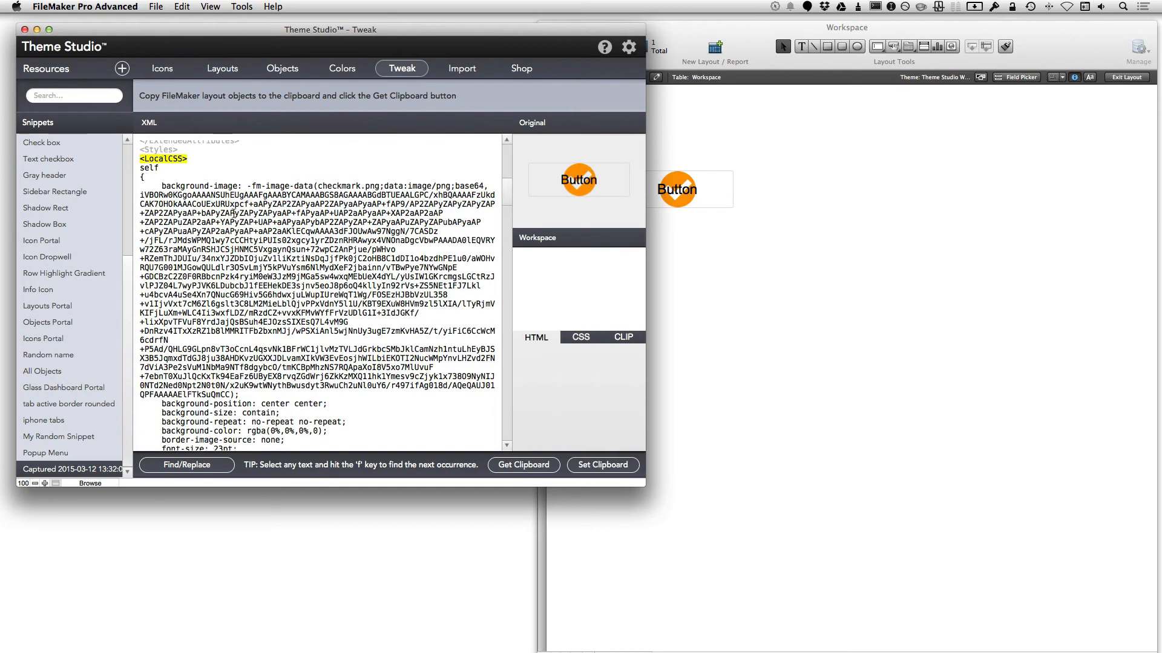
scroll(196, 178, up, 1)
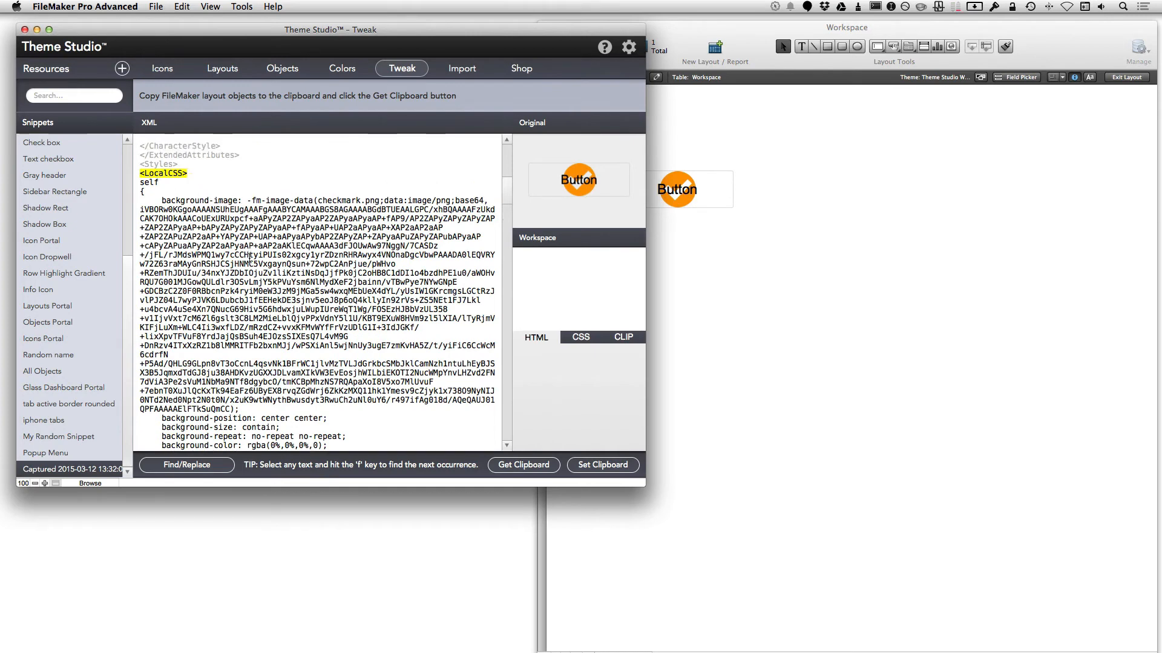
scroll(250, 257, down, 5)
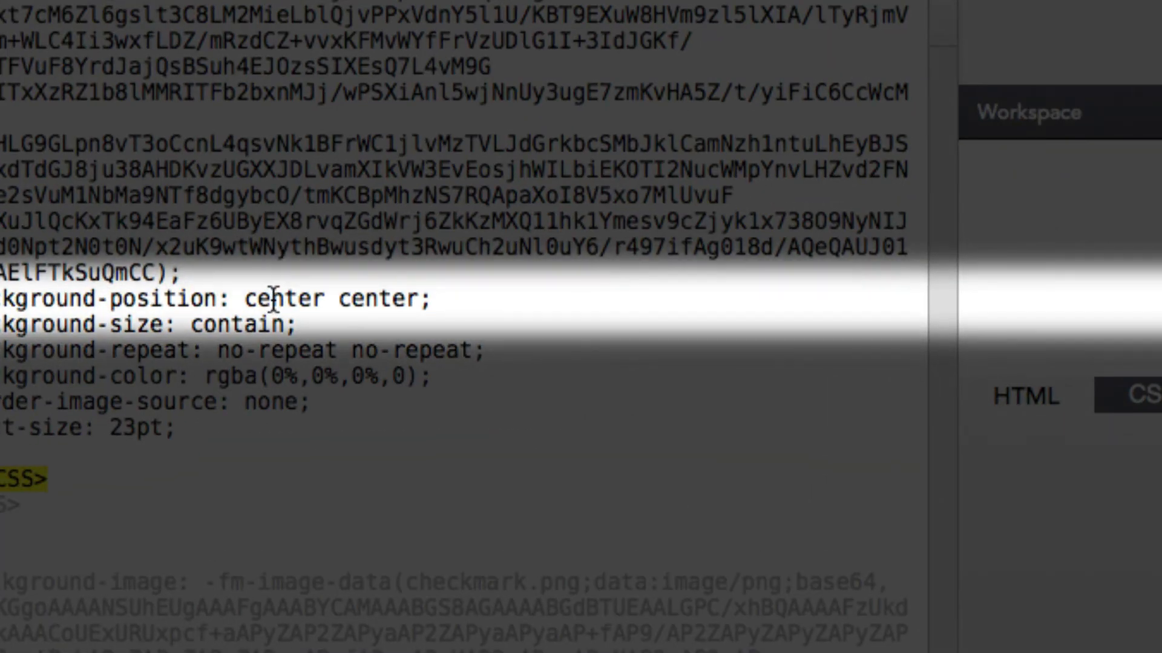
double_click(274, 299)
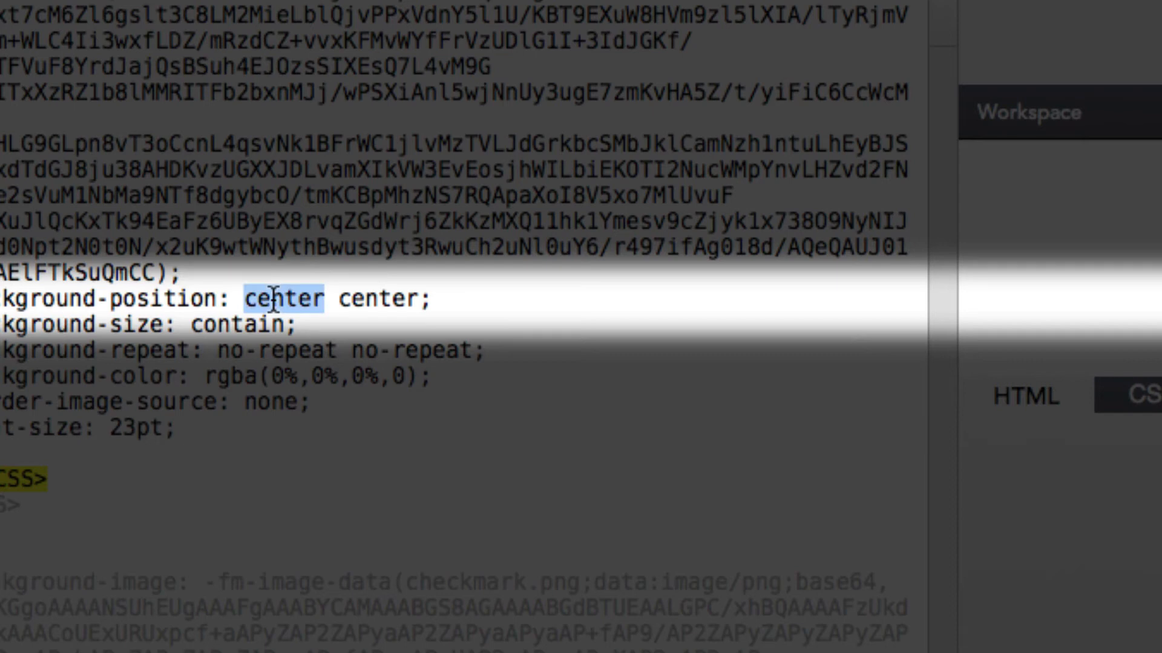
text(left)
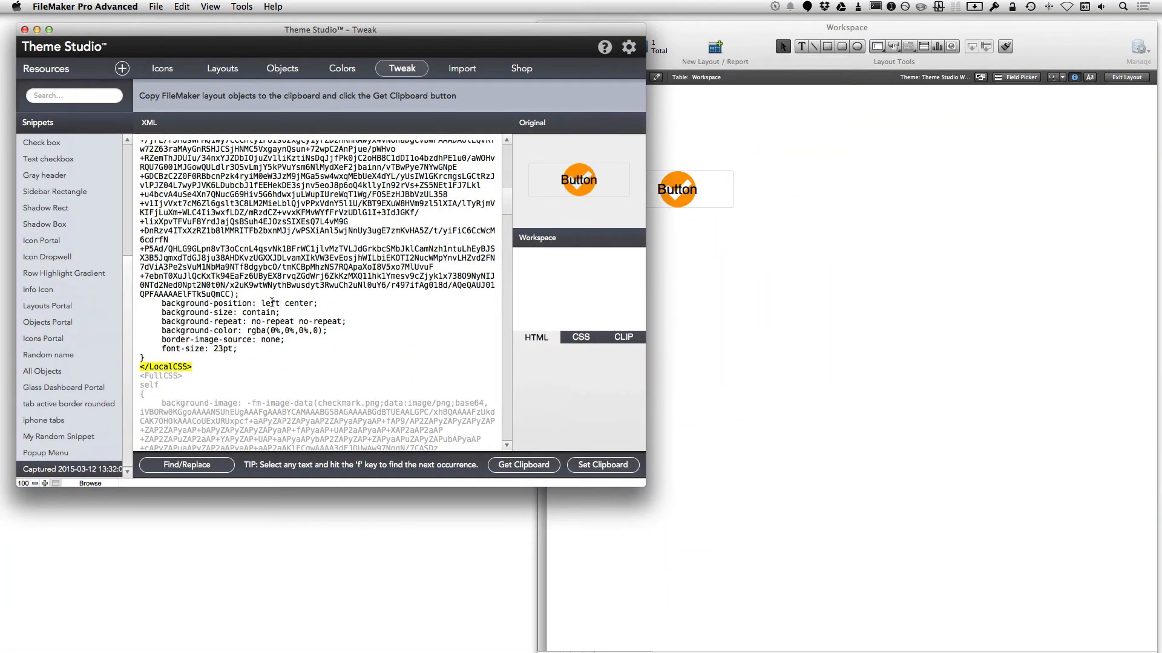
Put the XML with the new background position on the clipboard and paste the button below the original in the Workspace layout
click(581, 465)
click(712, 251)
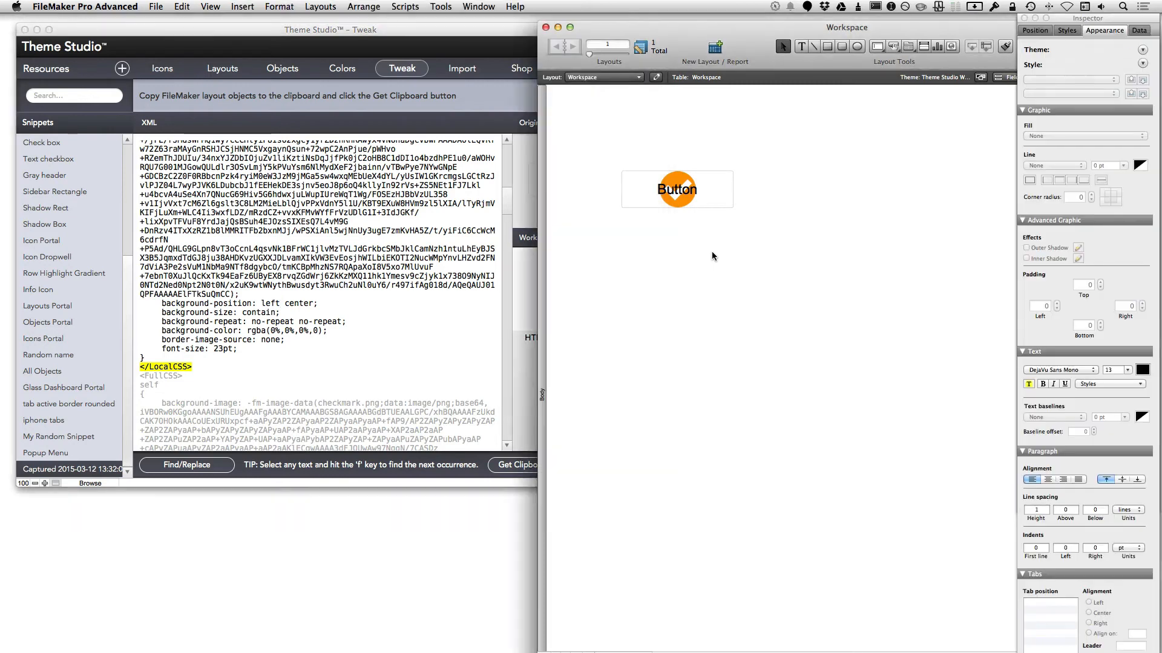
key(super+v)
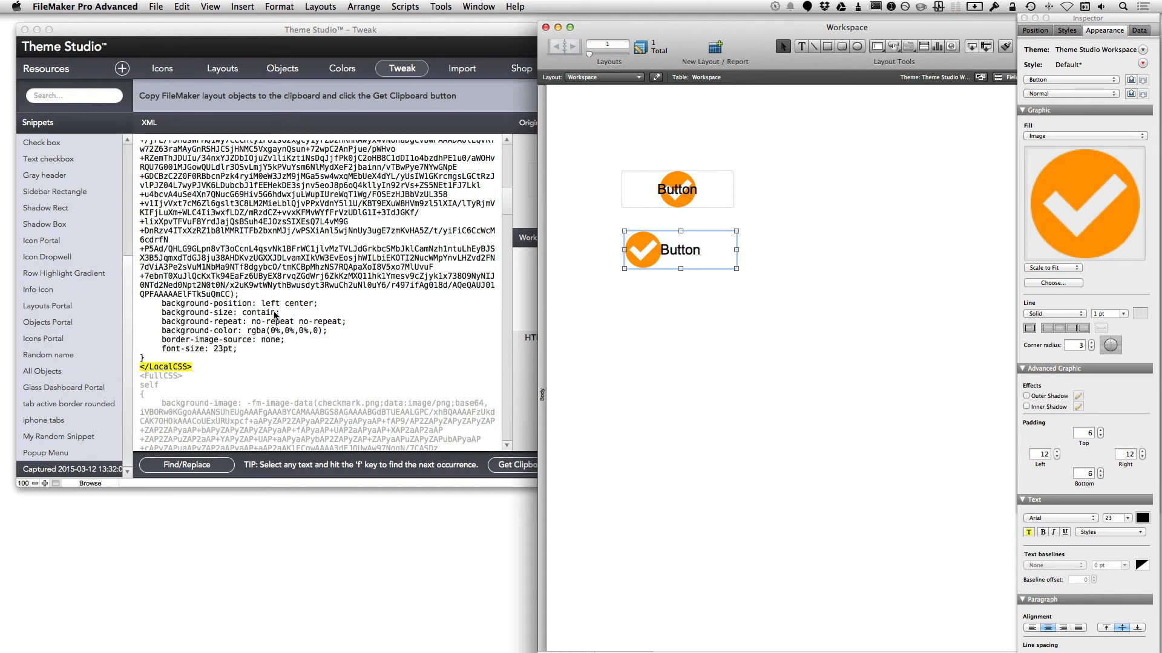
In Theme Studio, change the LocalCSS selector from self to "self .inner_border"
click(253, 321)
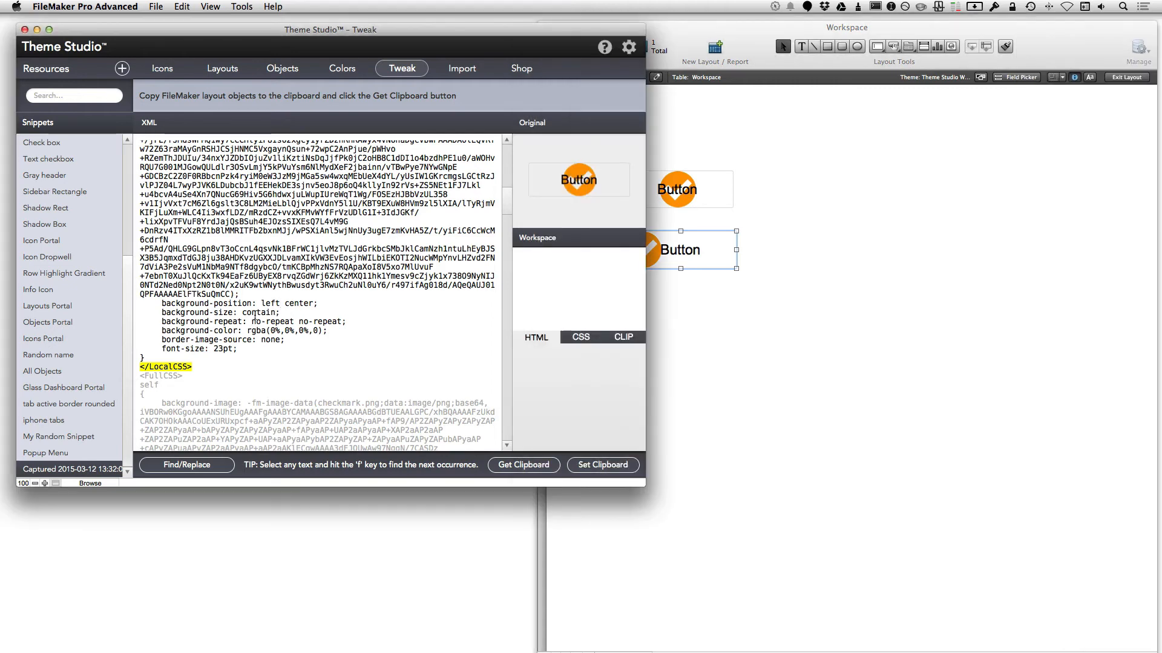
scroll(255, 315, down, 6)
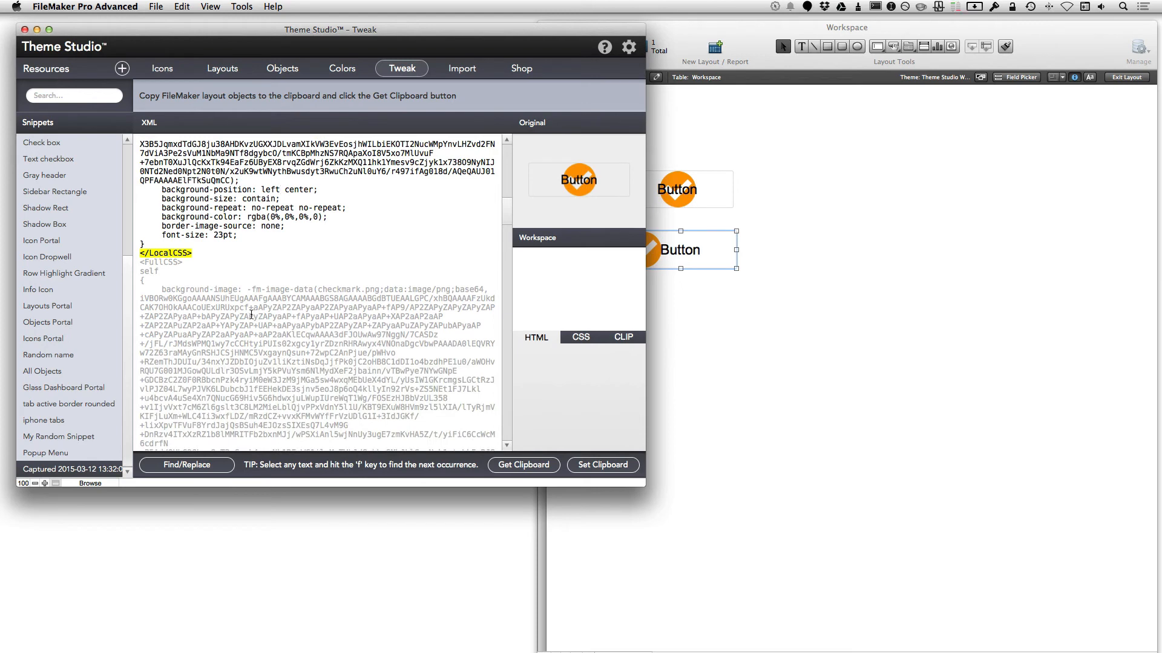
scroll(251, 315, up, 8)
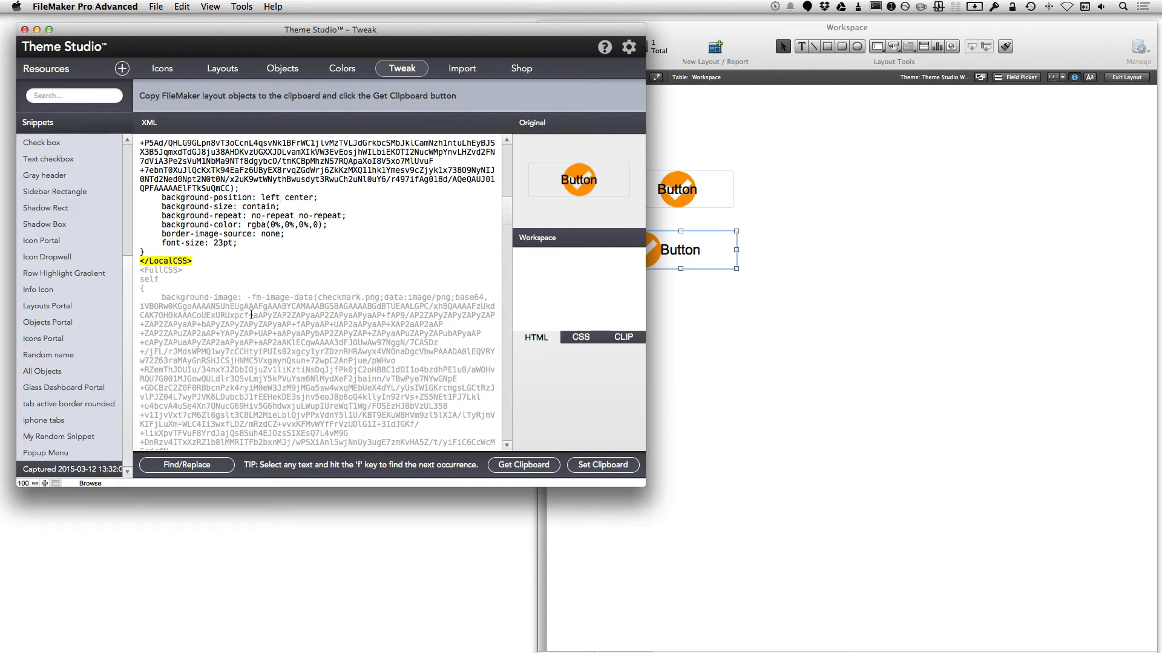
scroll(251, 315, up, 10)
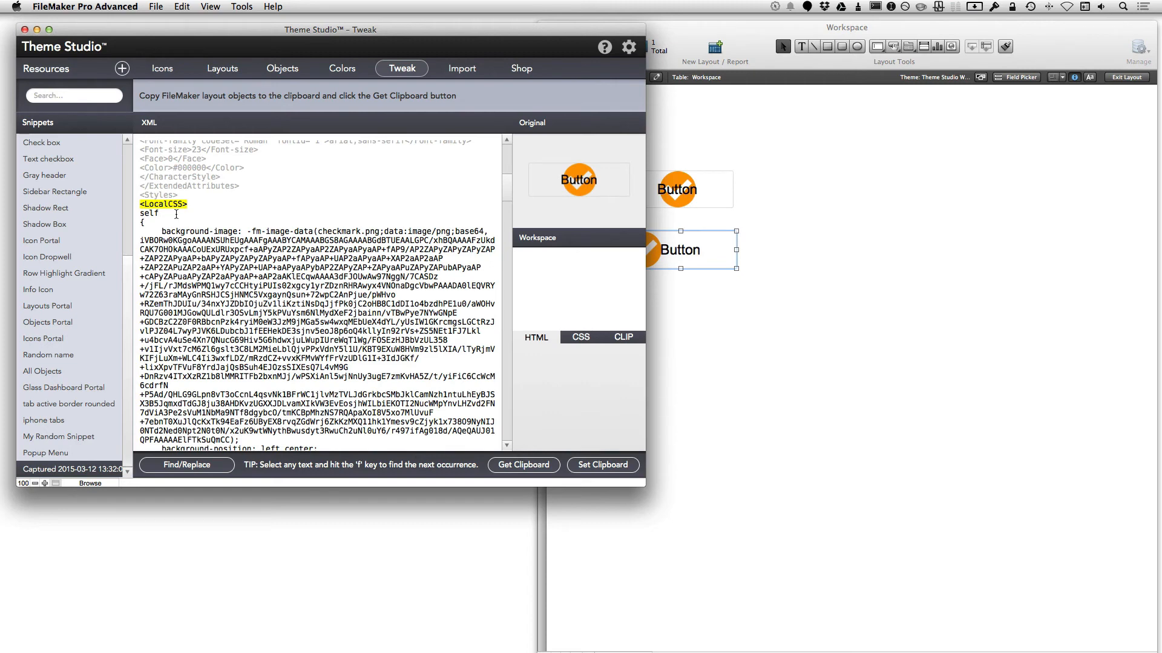
text(inner_border)
Put the inner-border version on the clipboard, paste it below the second button in the Workspace layout, and return to Theme Studio
click(593, 471)
click(711, 338)
click(677, 303)
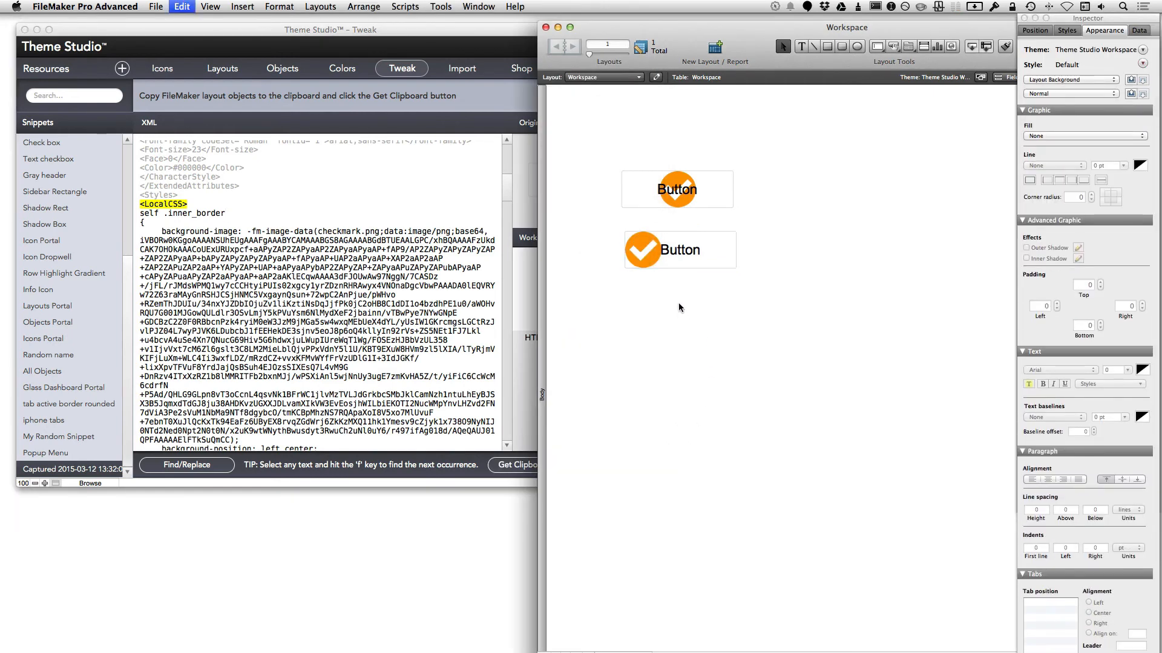
key(super+v)
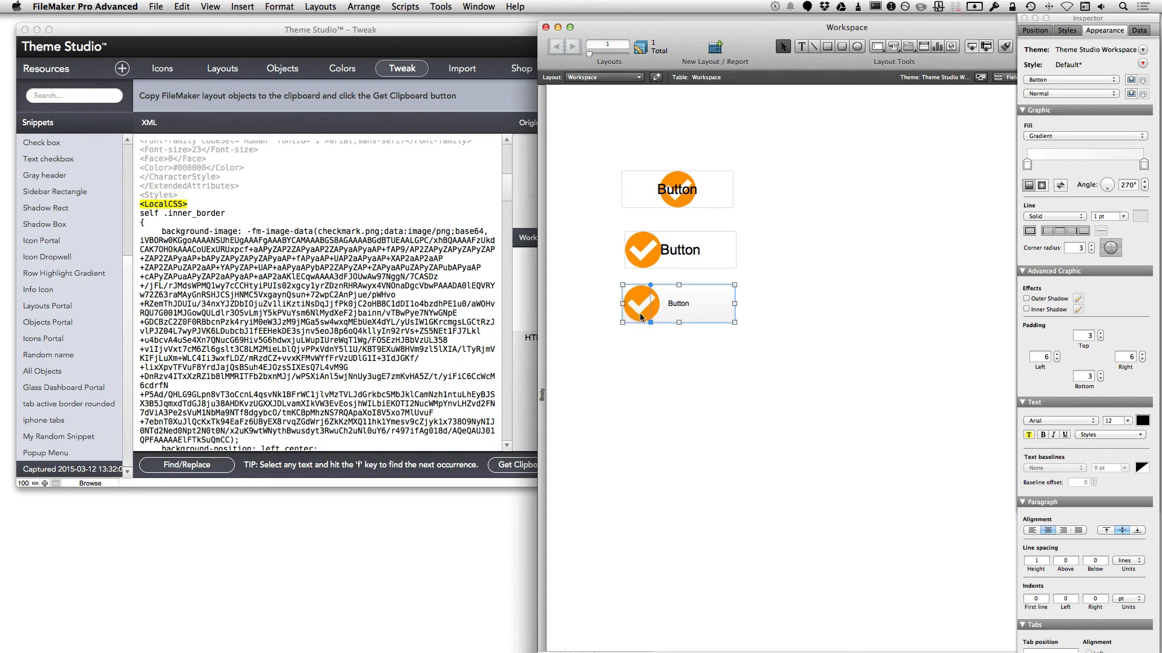
click(417, 278)
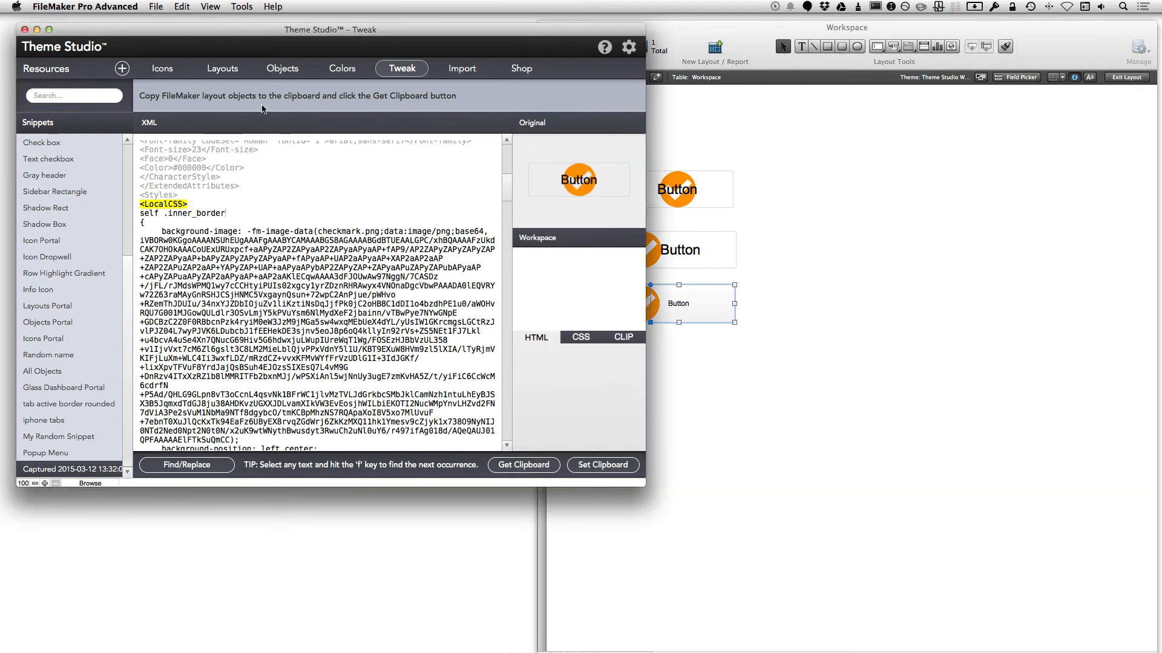
In the Icon Studio builder, recolor the check.svg icon to green 66B132
click(175, 74)
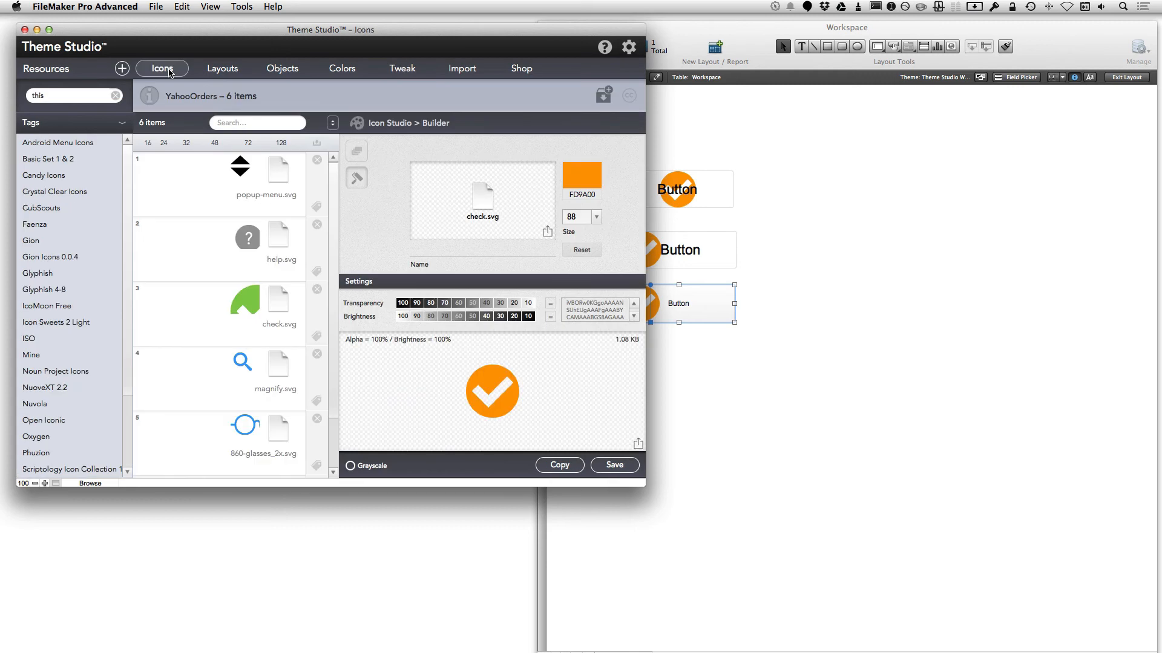
right_click(580, 179)
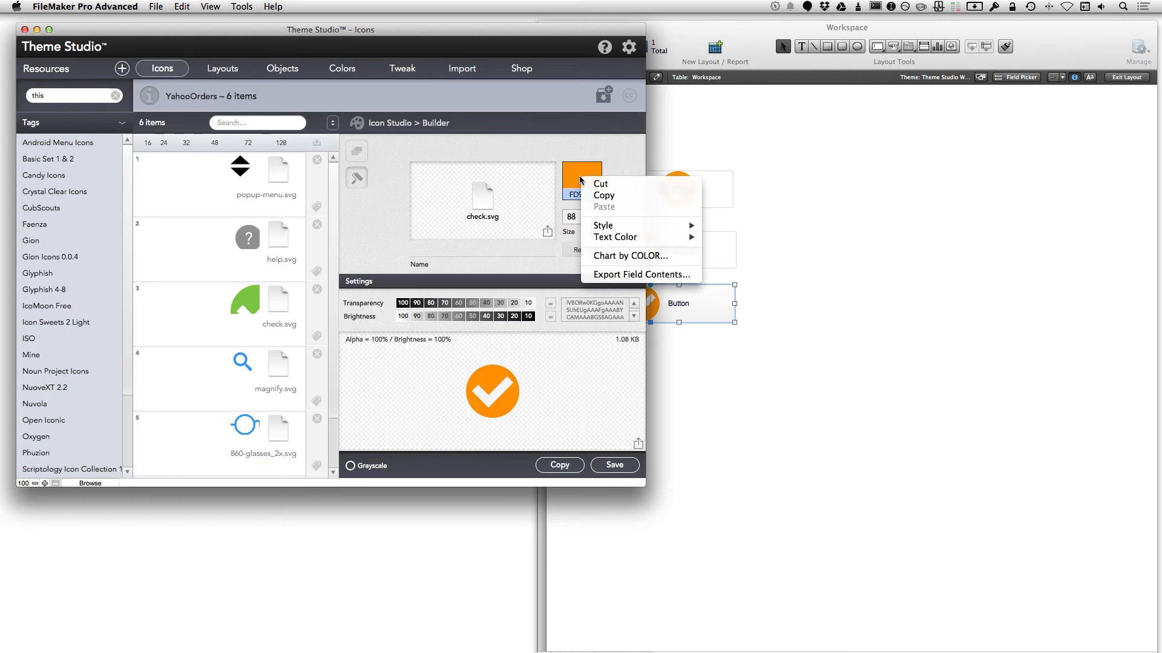
mouse_move(608, 240)
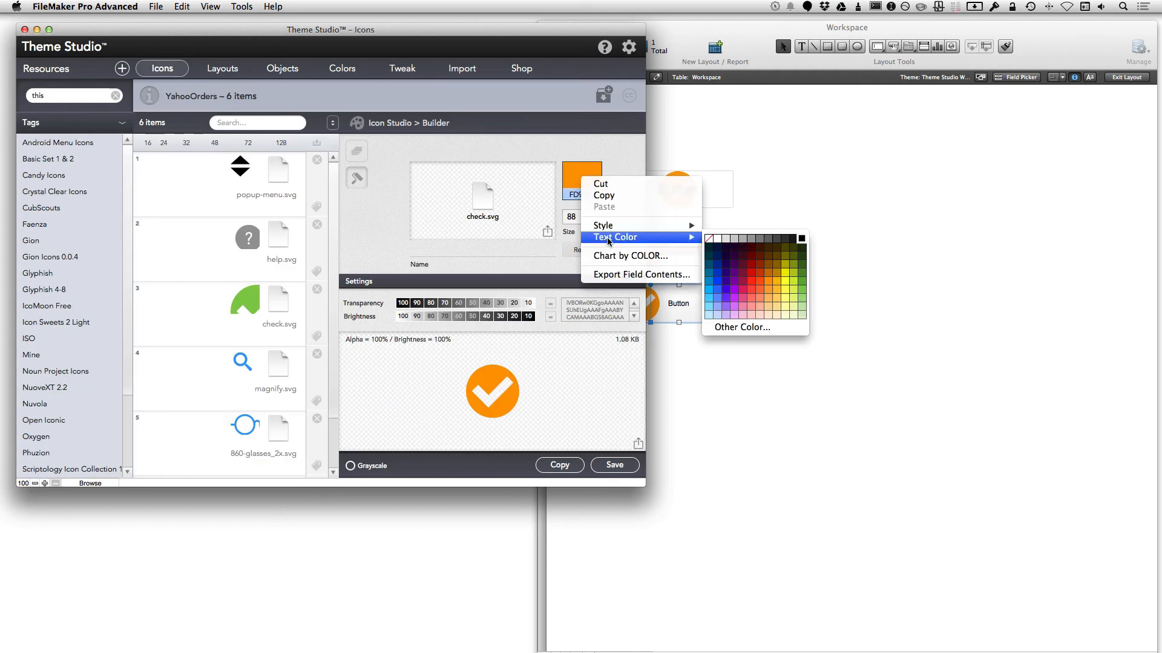
click(802, 281)
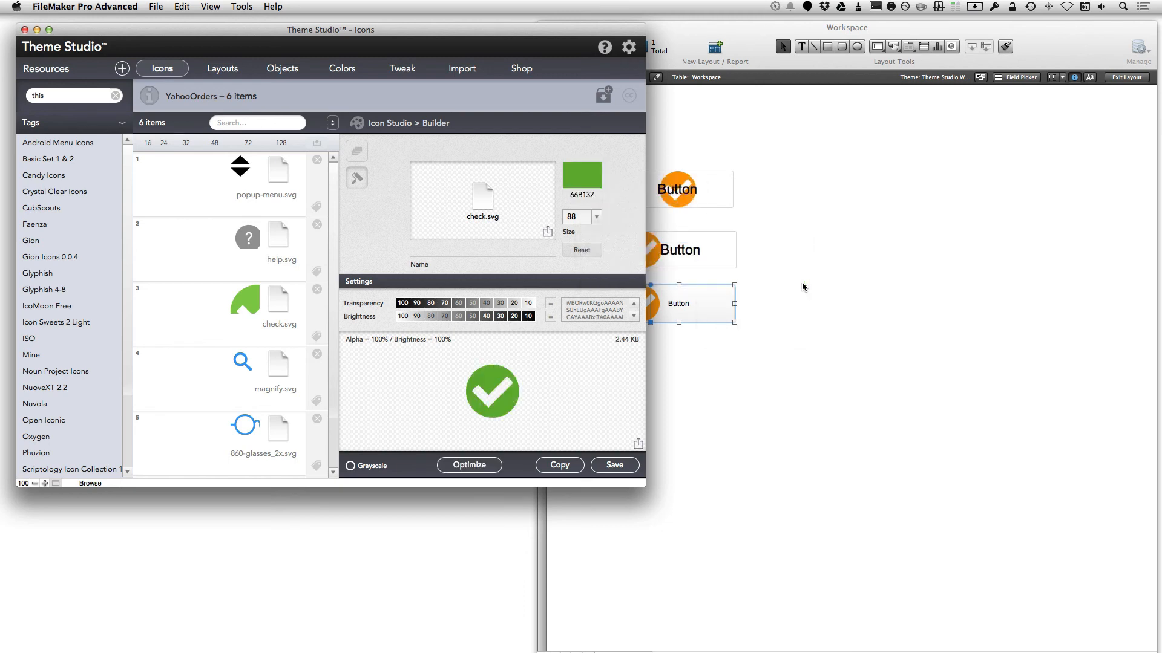
Optimize the green check icon and copy its entire base64 image code
click(491, 466)
scroll(596, 310, down, 3)
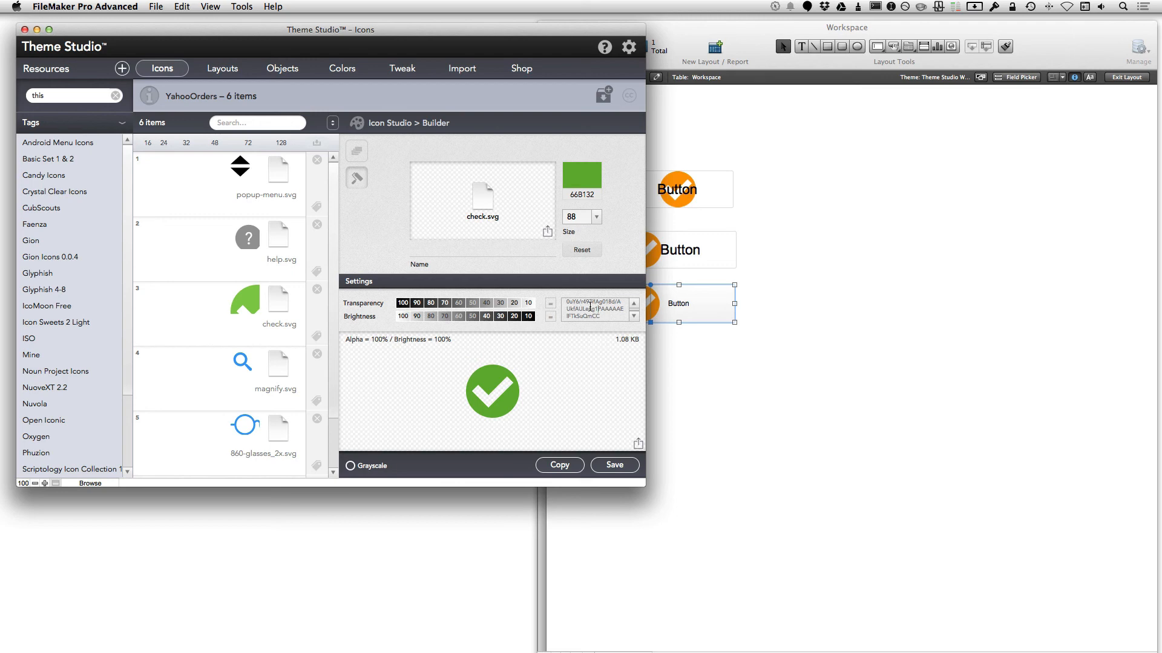
key(super+a)
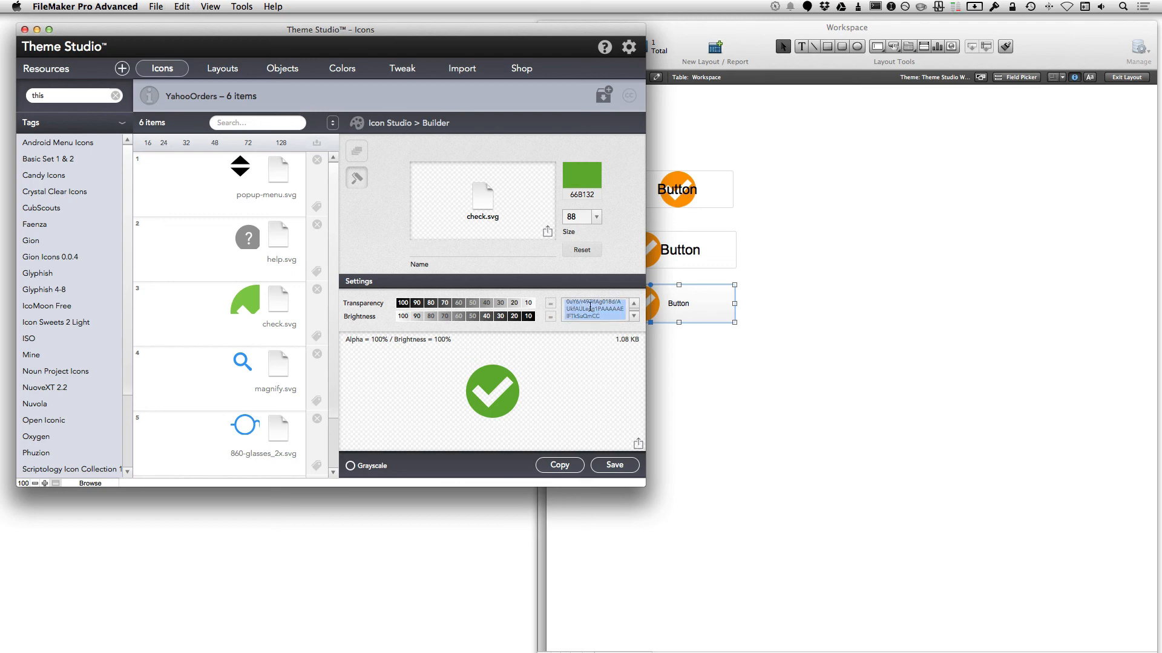
In the Tweak XML, replace the base64 data of the LocalCSS background-image with the green check icon's code
click(410, 70)
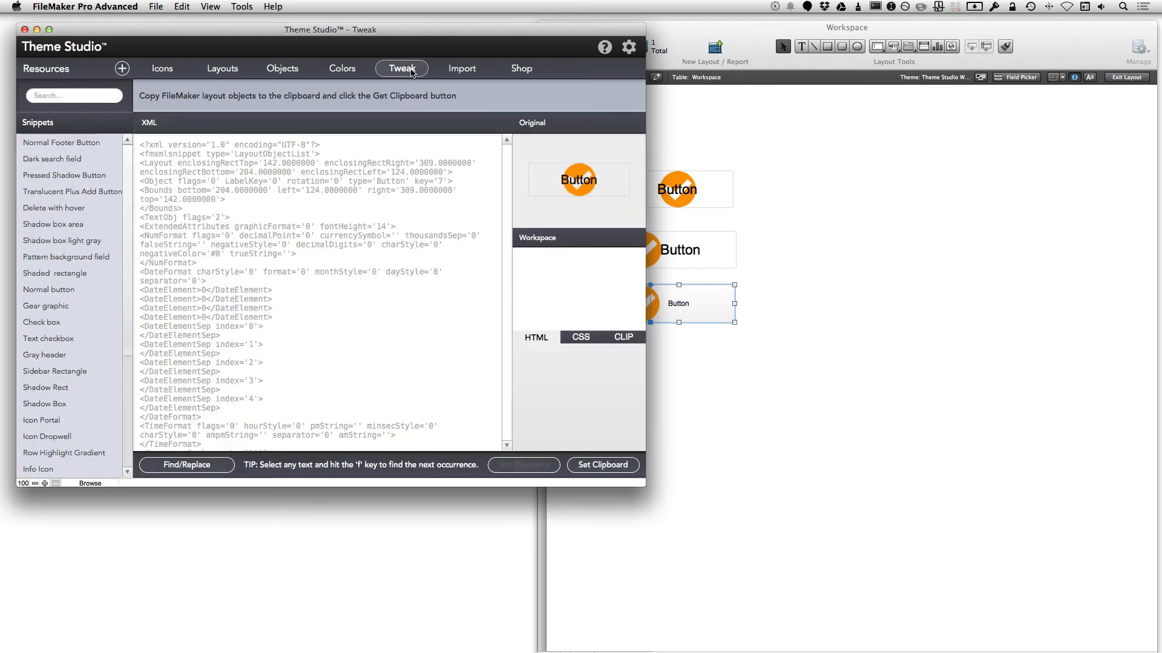
scroll(409, 244, down, 2)
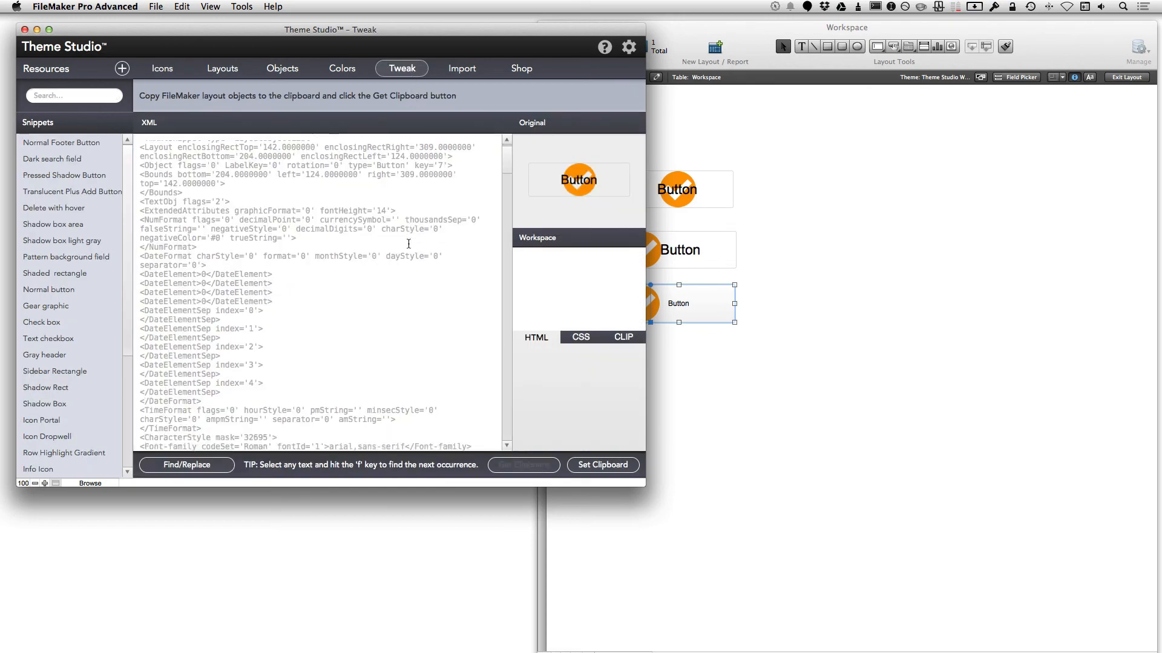
scroll(408, 243, down, 10)
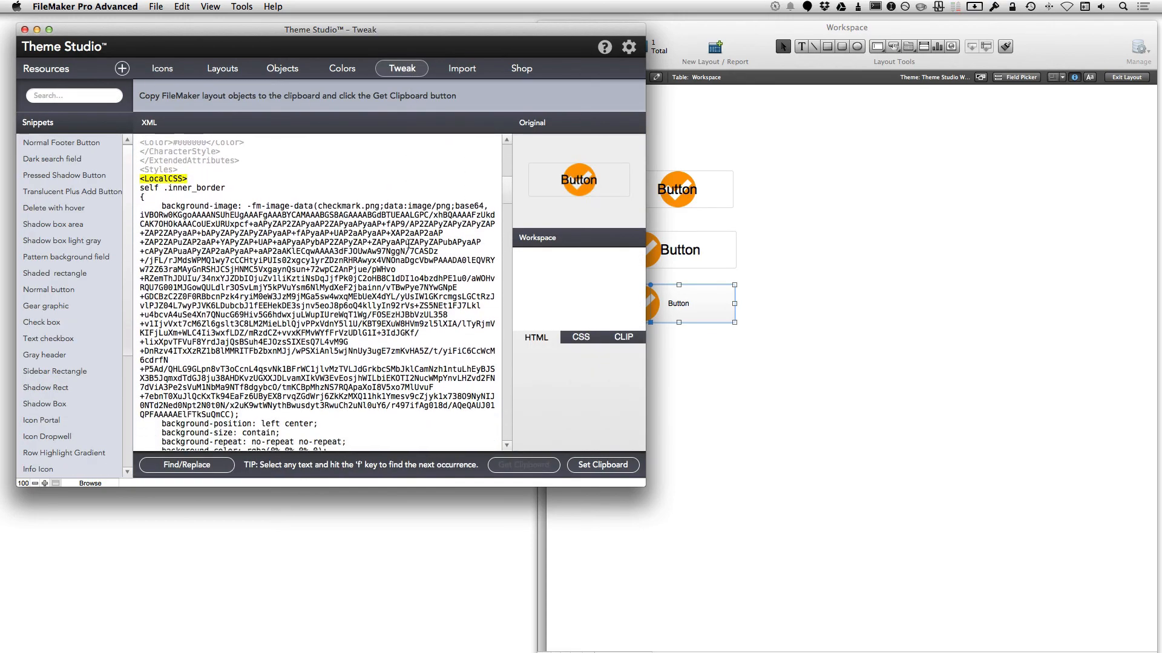
scroll(407, 244, down, 5)
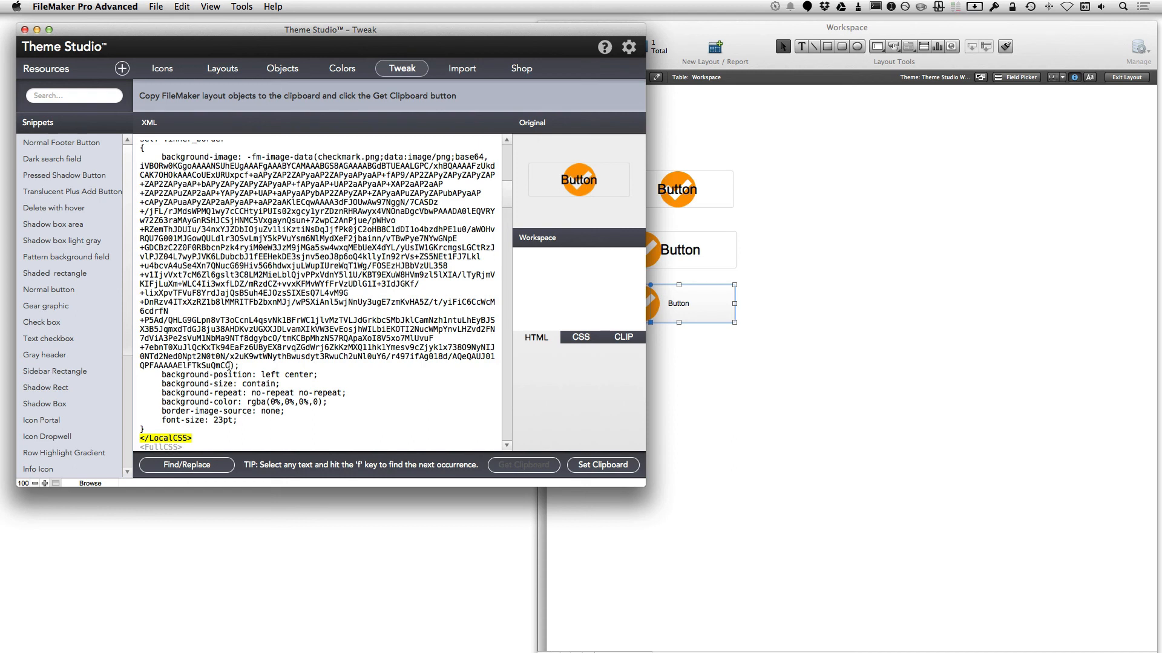
drag(229, 365, 140, 166)
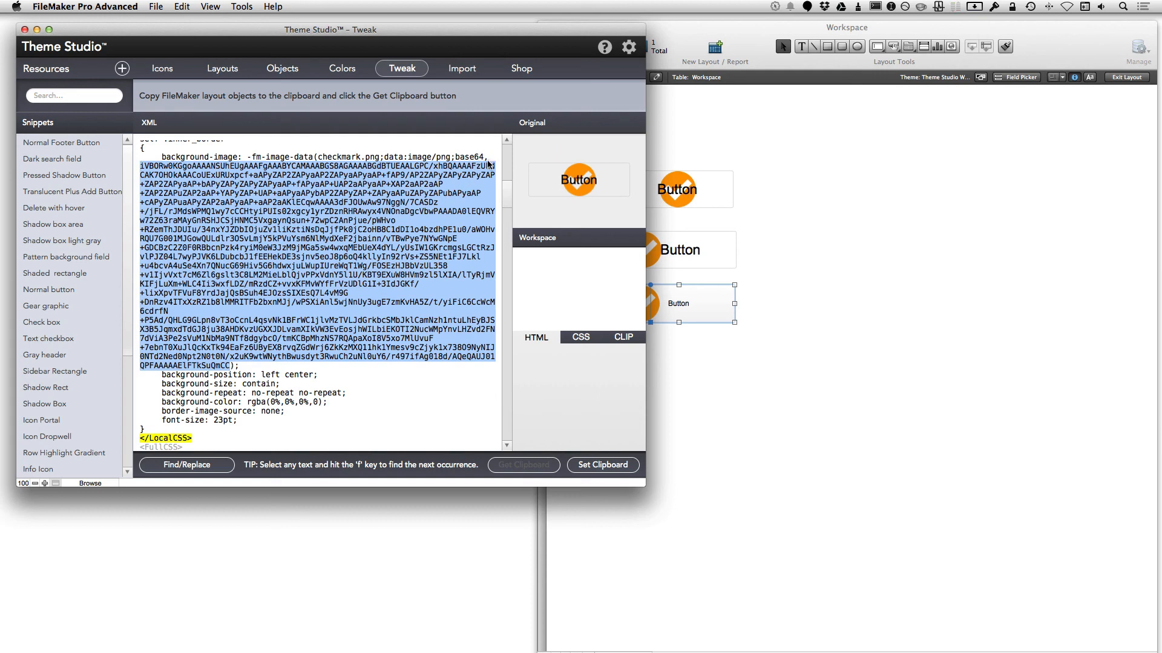
key(super+v)
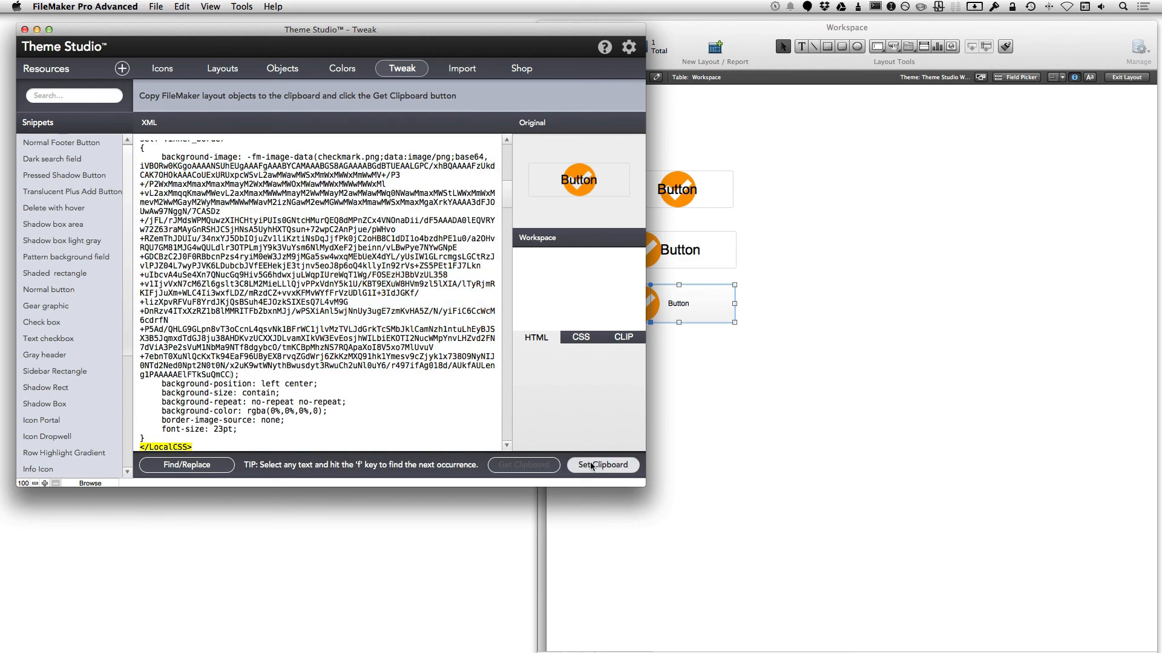
Put the updated XML on the clipboard, paste the green-check button into the Workspace layout, and place it below the third button
click(635, 464)
click(687, 361)
key(super+v)
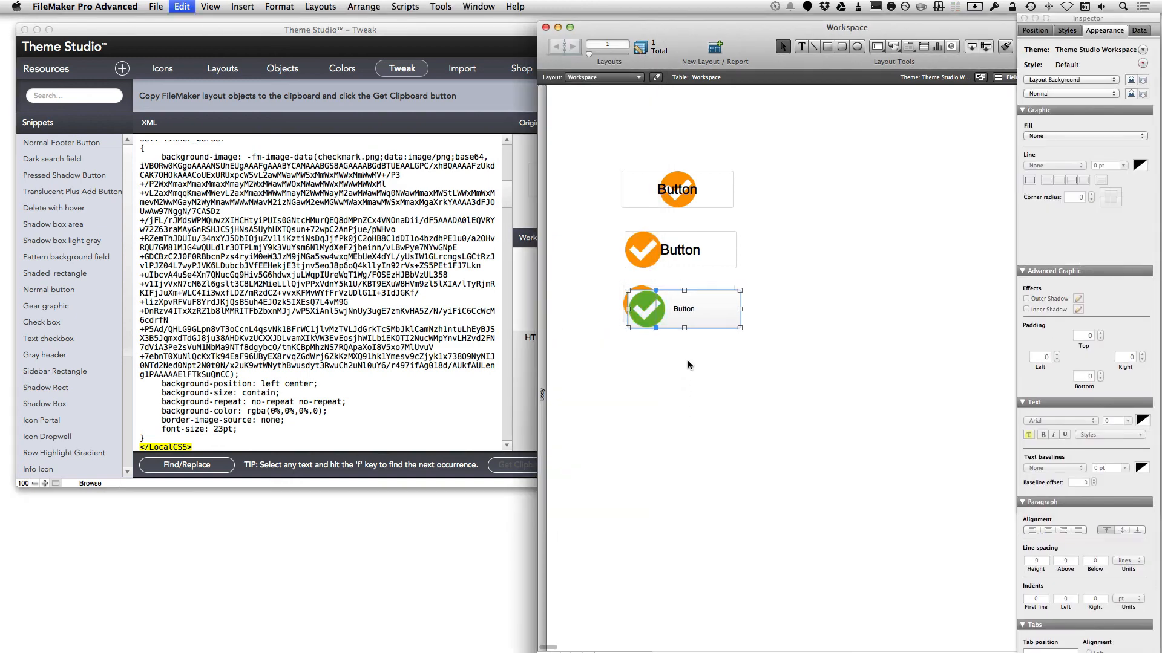
drag(678, 320, 680, 369)
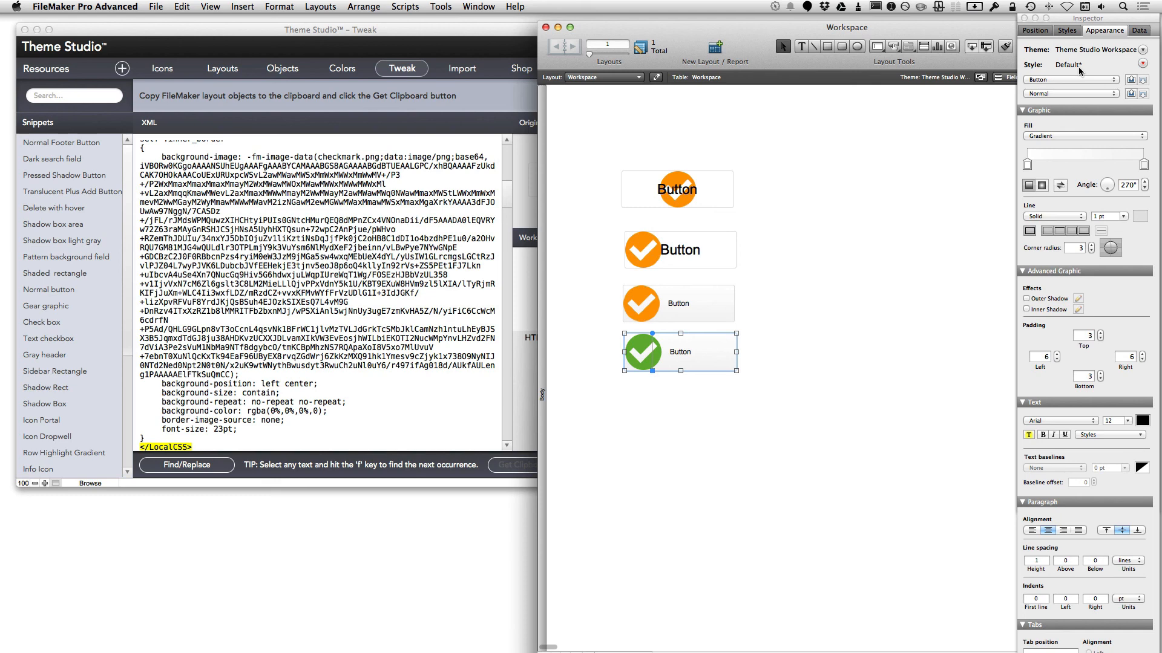
Save the green-check button's formatting to its current Default style and save the changes to the Theme Studio Workspace theme
click(1141, 64)
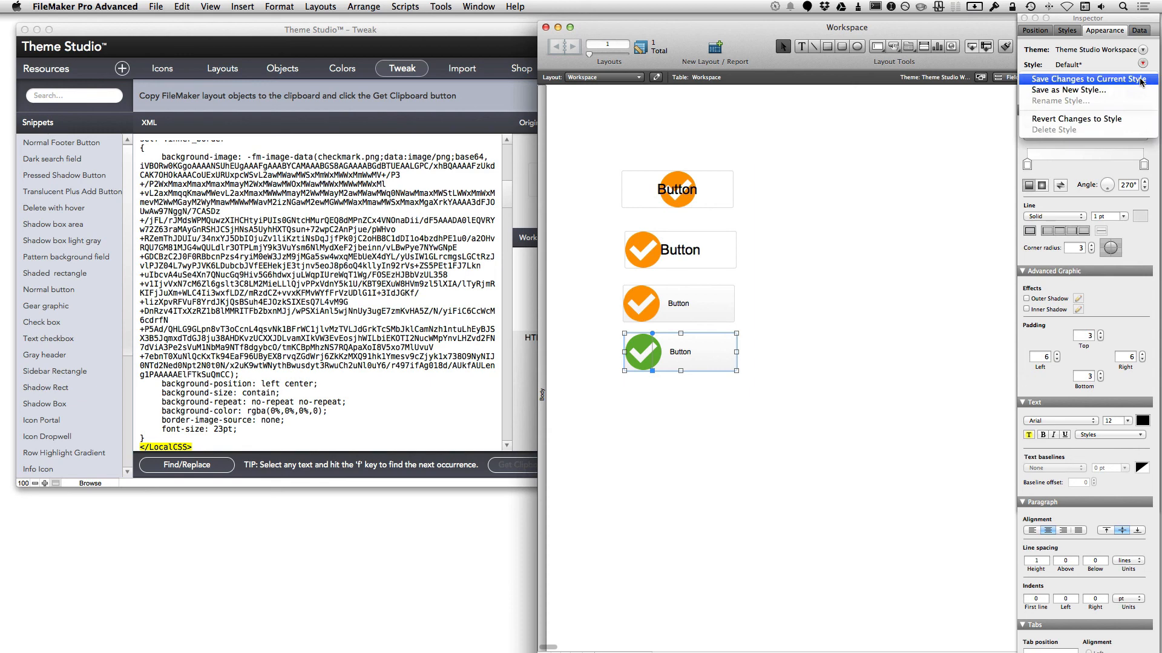
click(1140, 80)
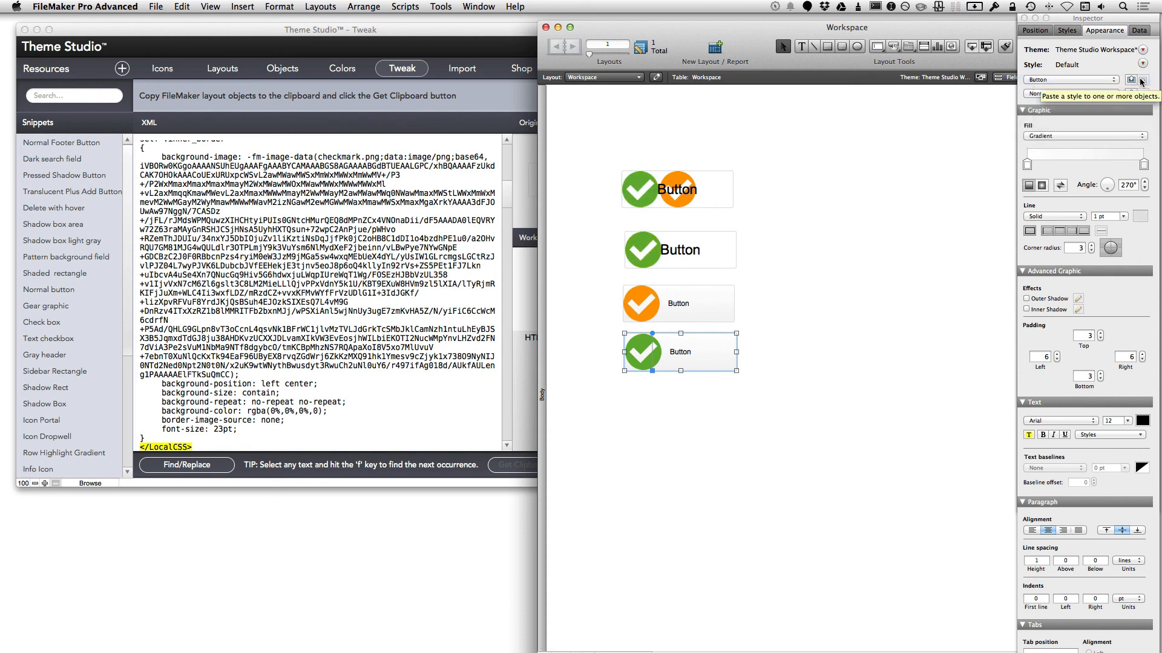
click(1142, 50)
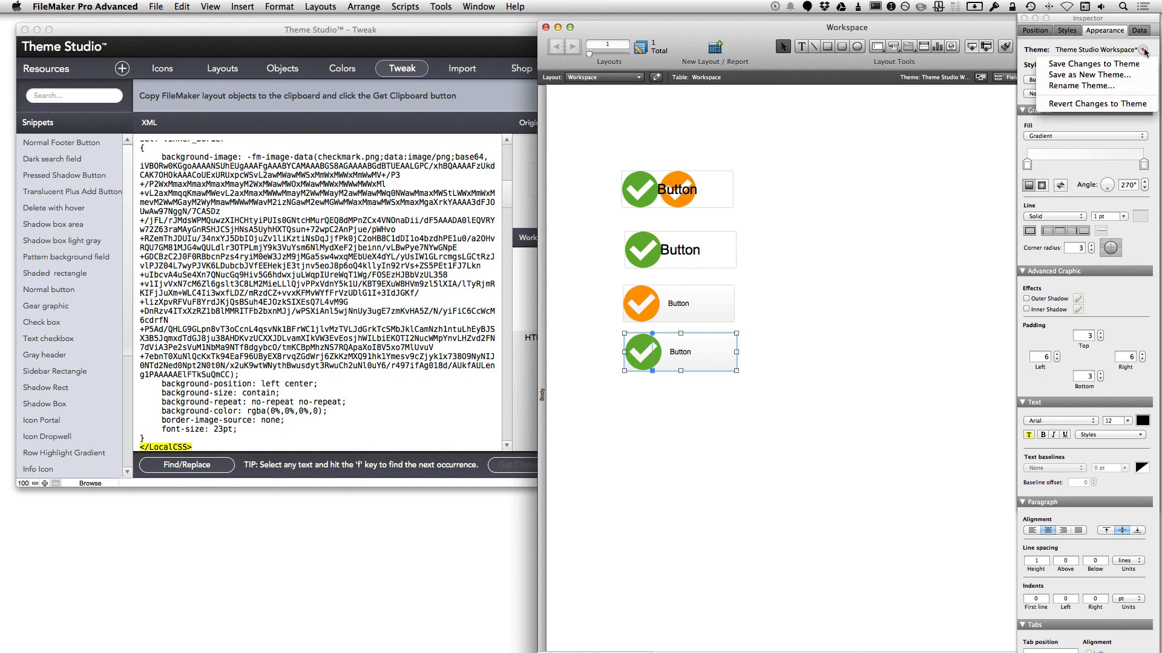
click(1142, 63)
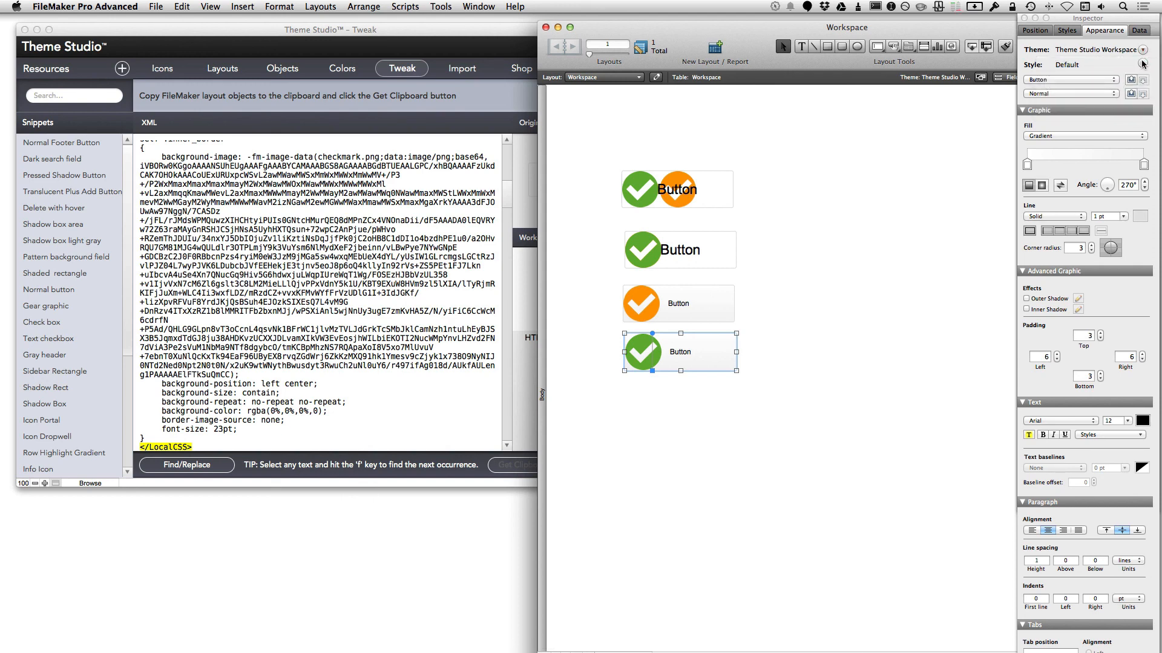
click(866, 245)
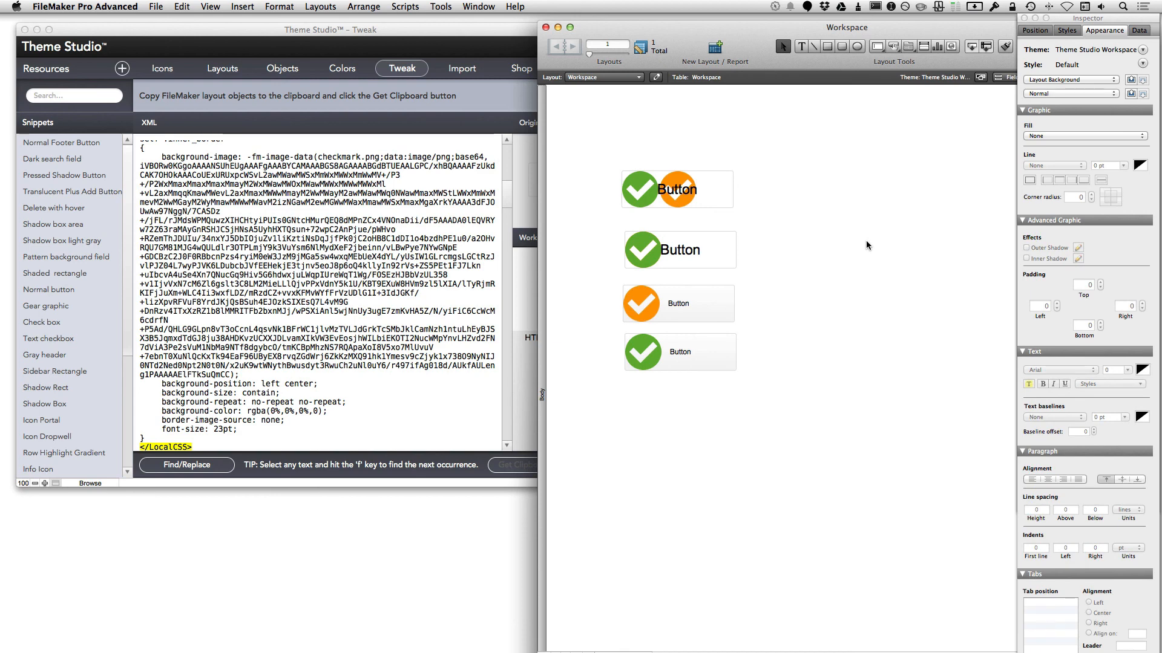
Give the lowest button a gradient fill running from bright pink-magenta to a darker magenta
click(705, 348)
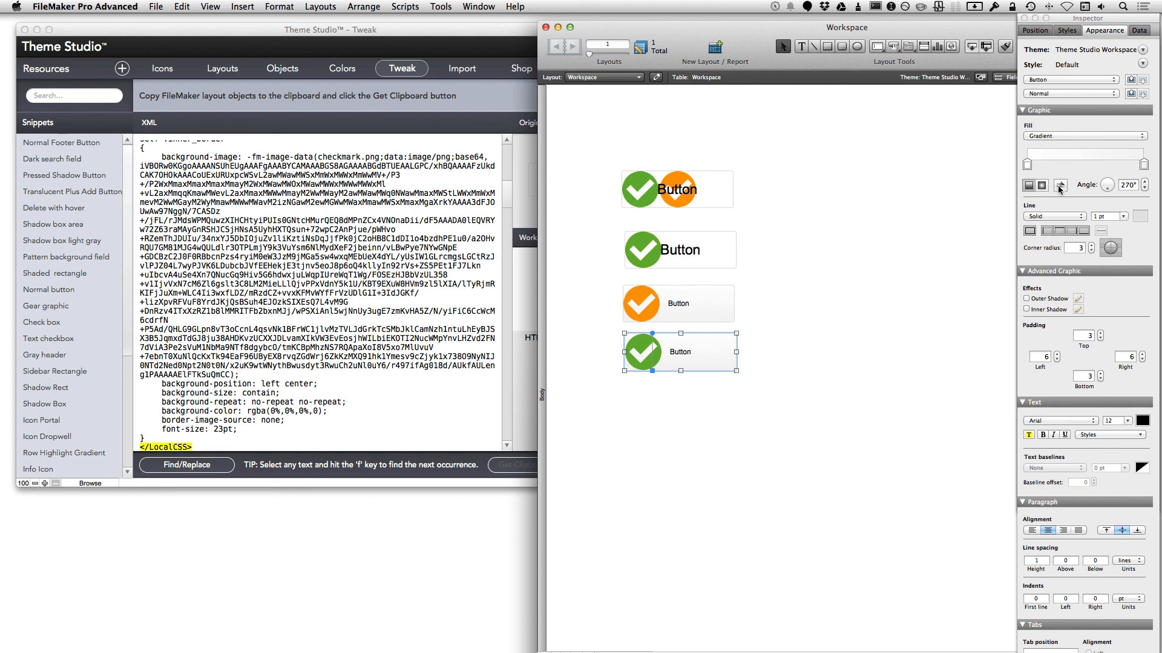
click(1027, 166)
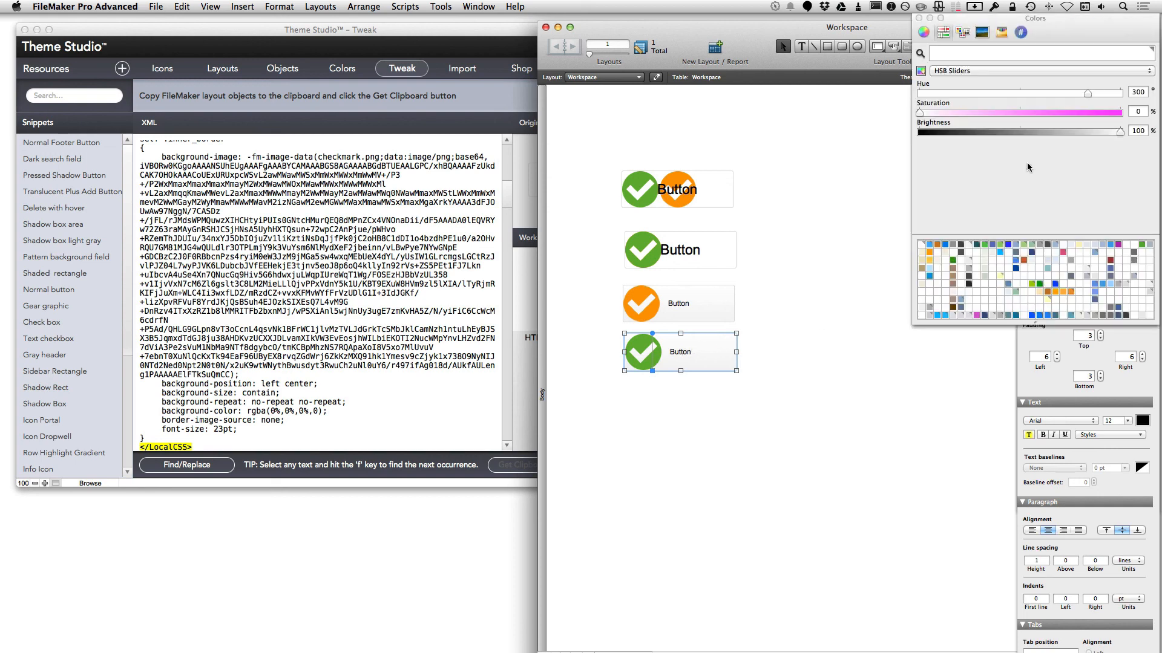
click(1038, 113)
click(919, 18)
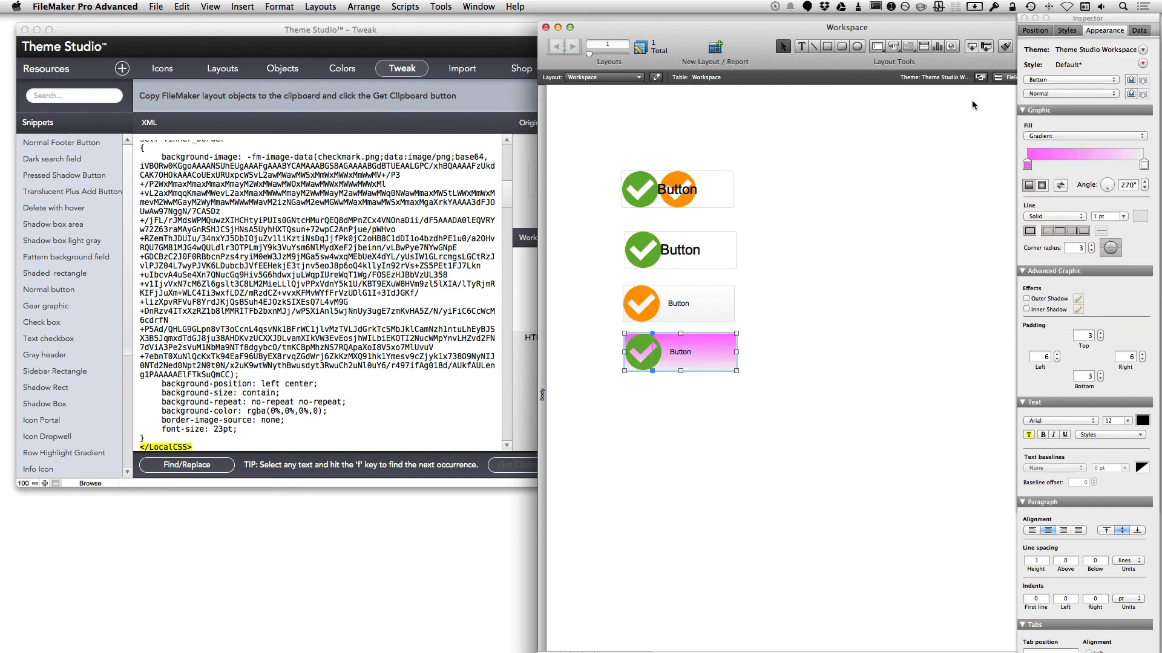
click(1144, 165)
drag(1007, 115, 1098, 115)
click(1070, 133)
click(919, 18)
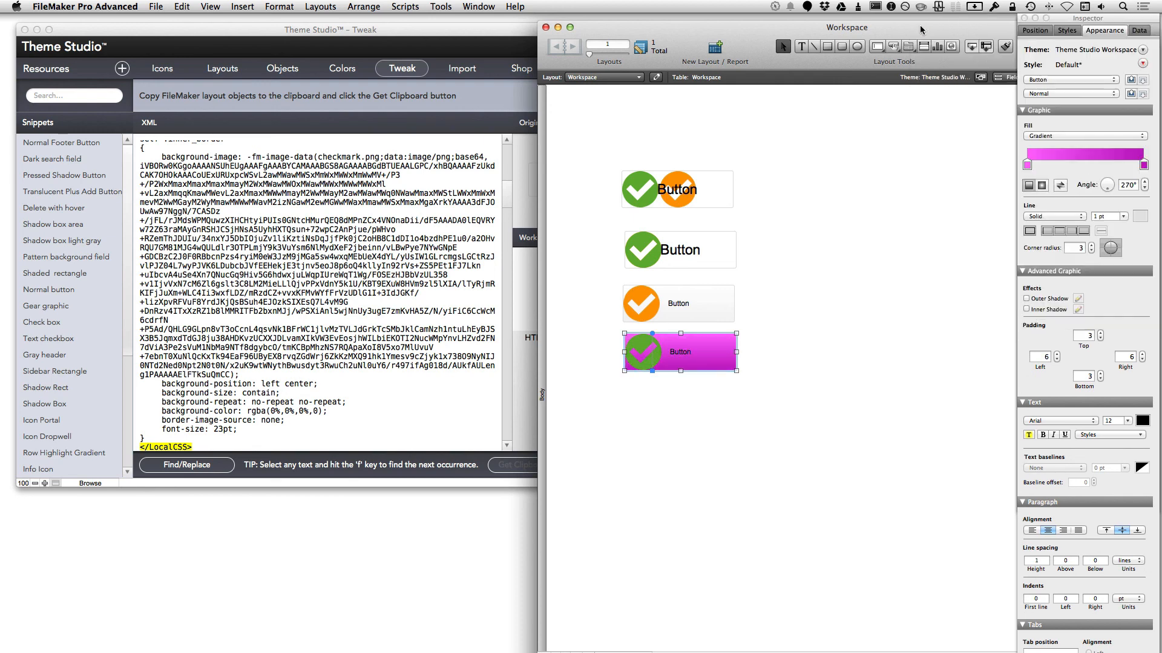
Make the magenta button's label text white and enlarge it by several increments
click(1142, 422)
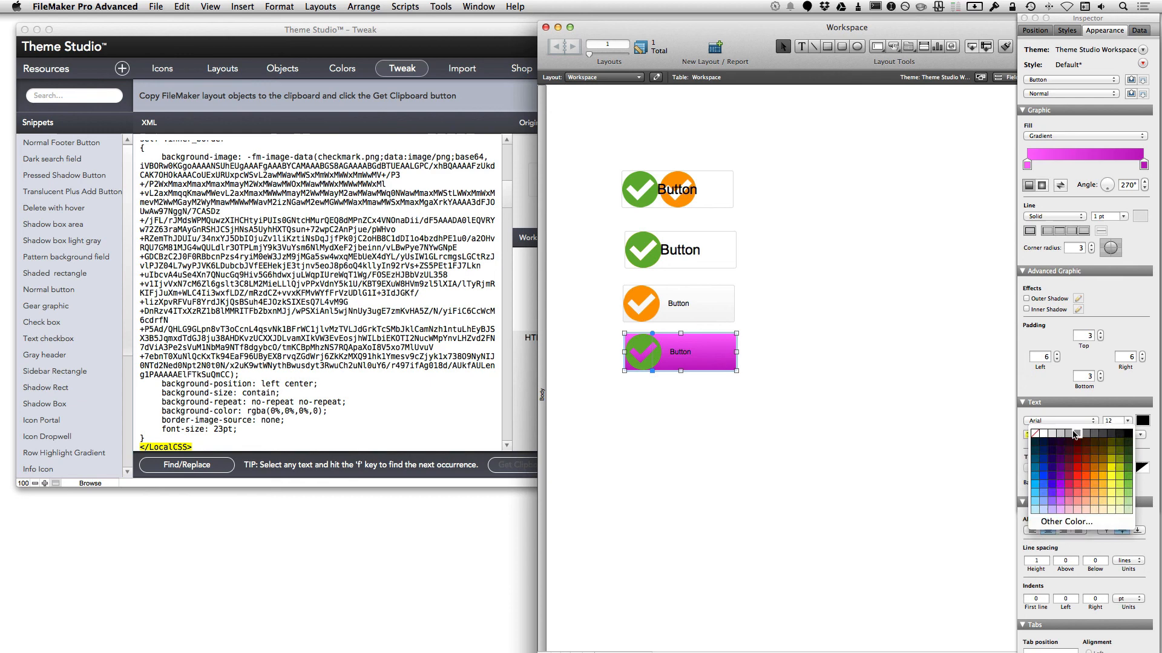
click(1043, 436)
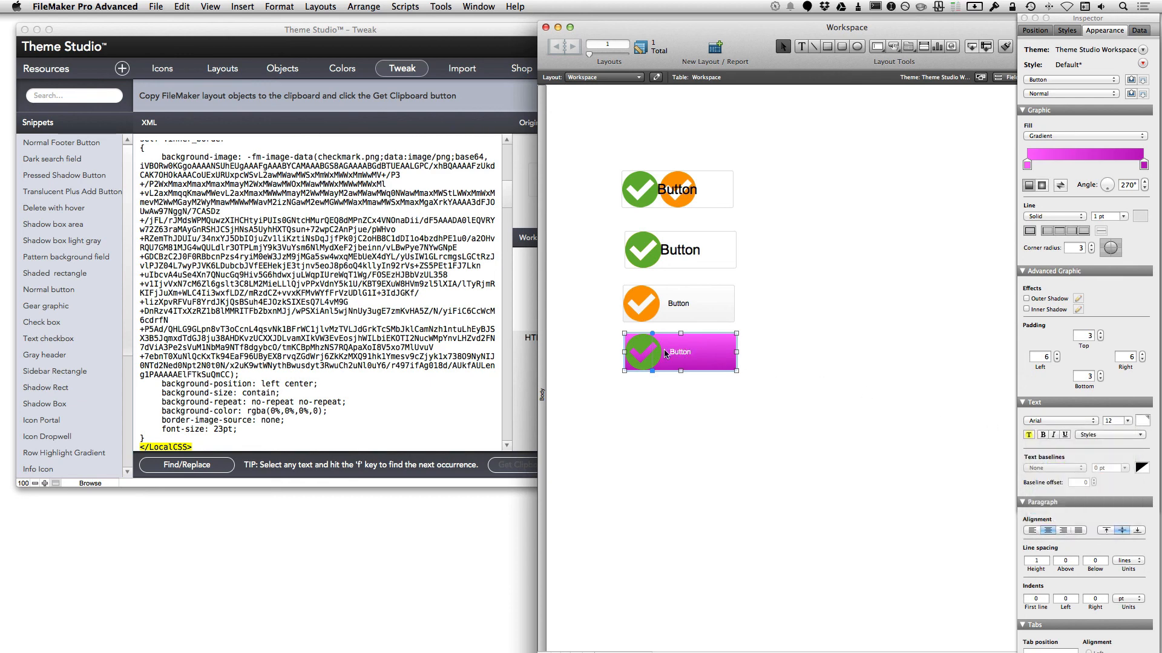
key(alt+shift+super+period)
key(alt+shift+super+period)
key(alt+shift+super+period)
key(alt+shift+super+period)
key(alt+shift+super+period)
key(alt+shift+super+period)
key(alt+shift+super+period)
key(alt+shift+super+period)
click(779, 367)
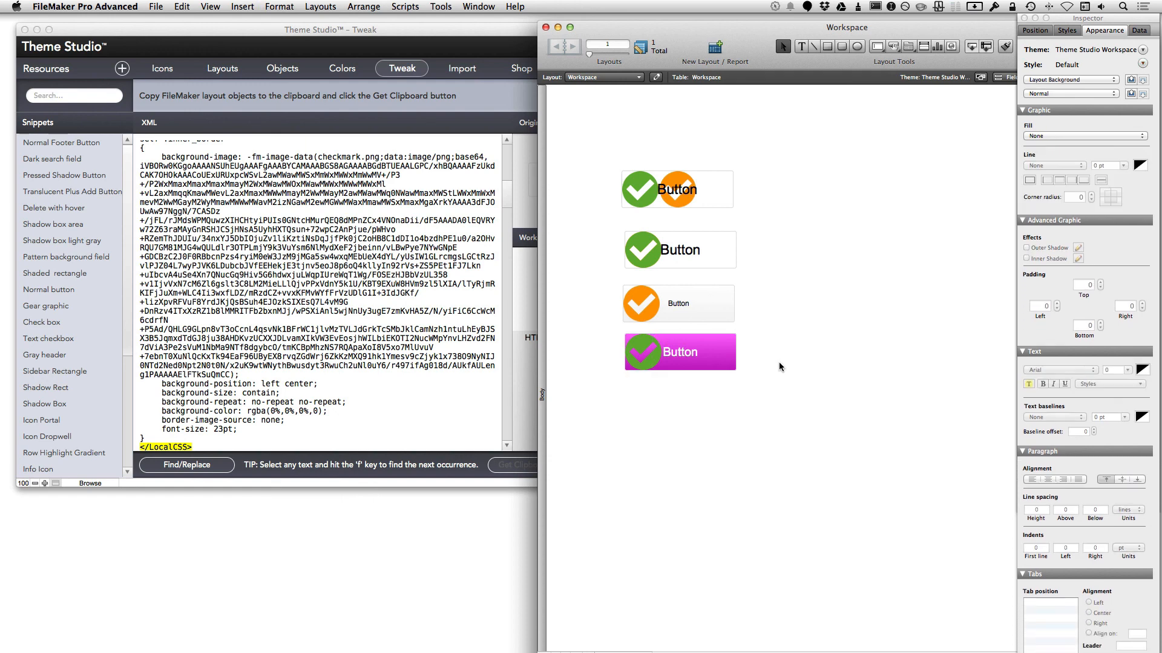